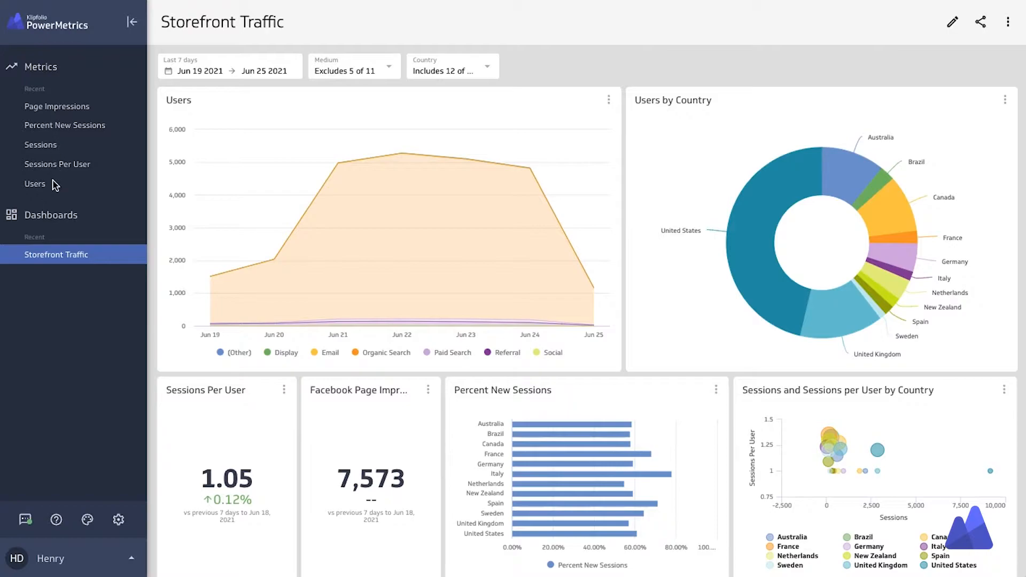
Start adding a custom metric based on the connected Google Analytics service.
{"action": "left_click", "coordinate": [41, 69]}
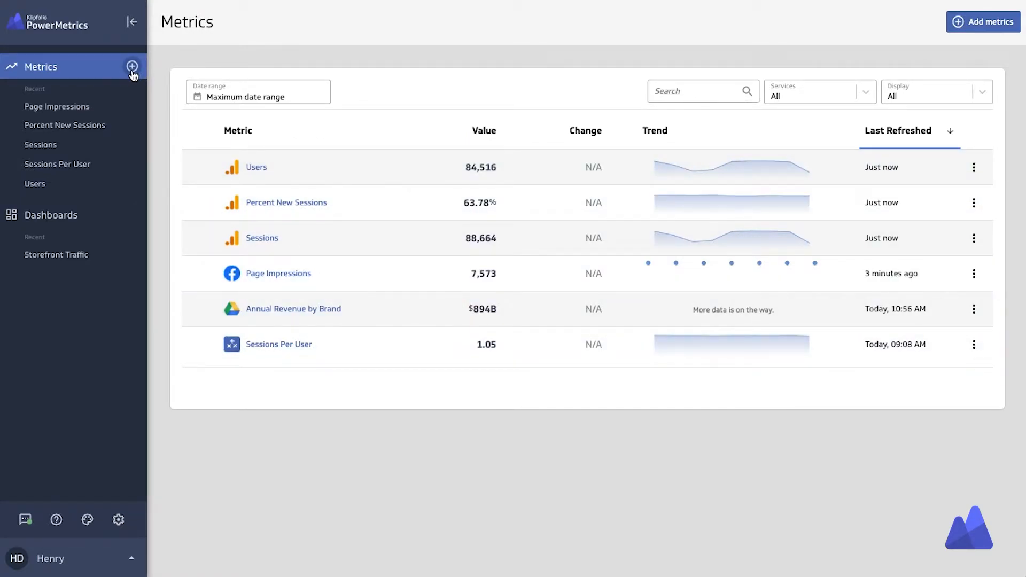
{"action": "left_click", "coordinate": [991, 29]}
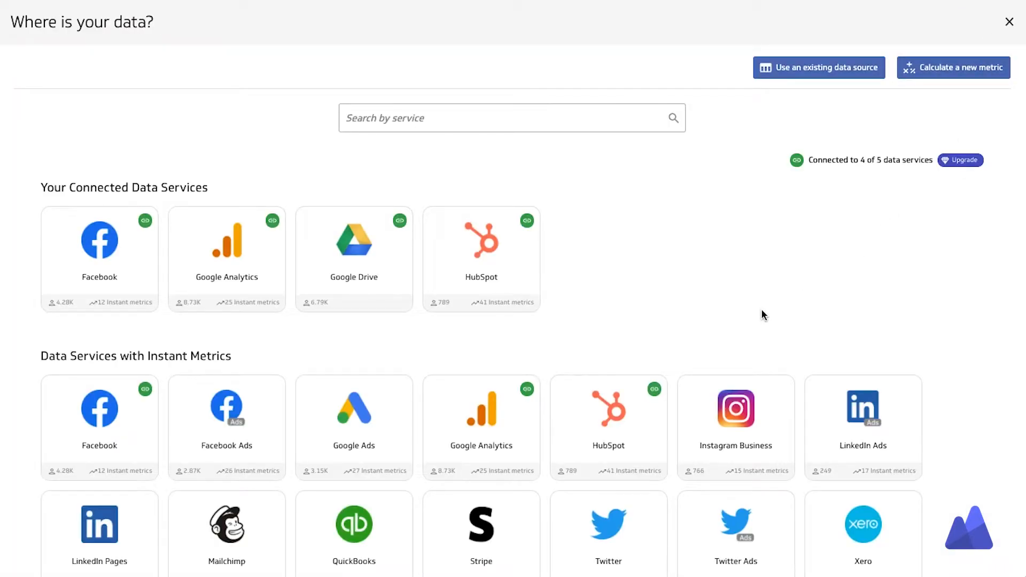
{"action": "left_click", "coordinate": [217, 260]}
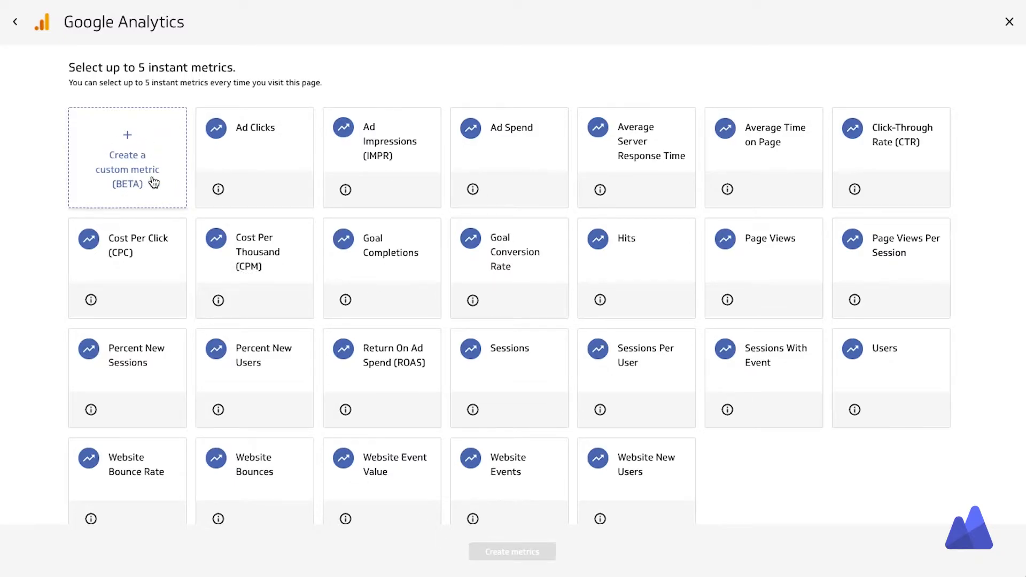
{"action": "left_click", "coordinate": [141, 162]}
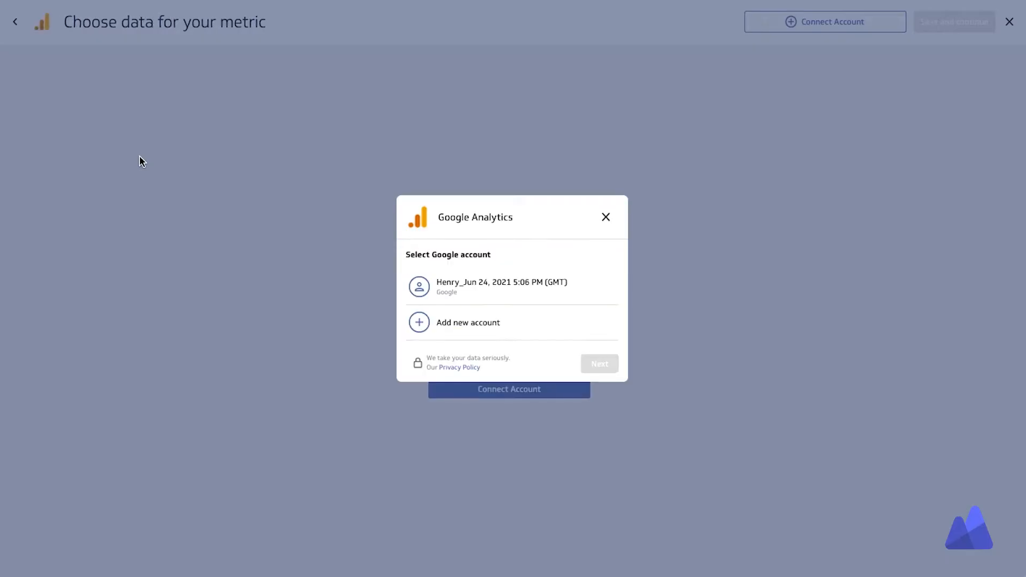
Select the existing Google account for the metric and continue to the data selection.
{"action": "left_click", "coordinate": [487, 294]}
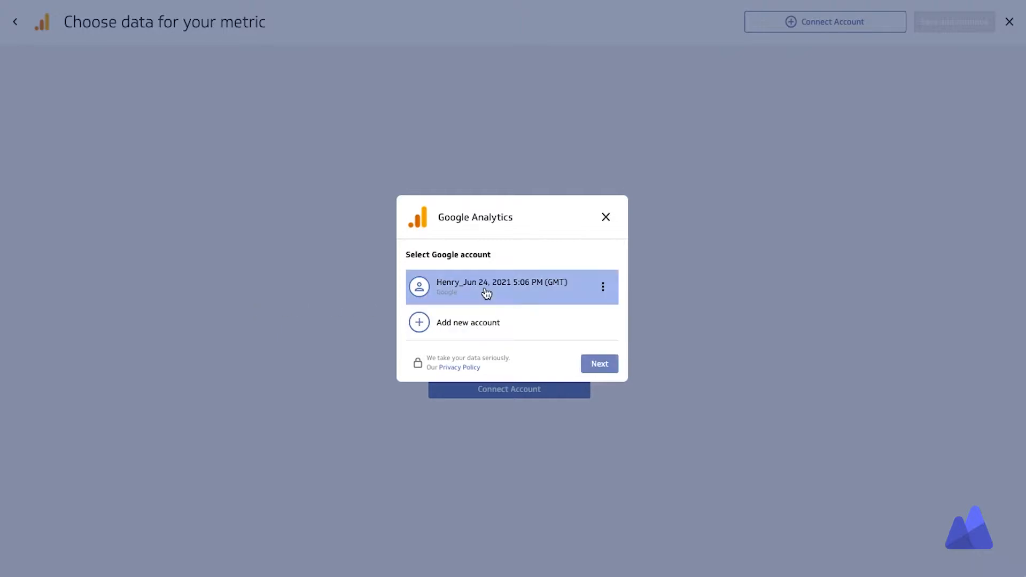
{"action": "left_click", "coordinate": [588, 363]}
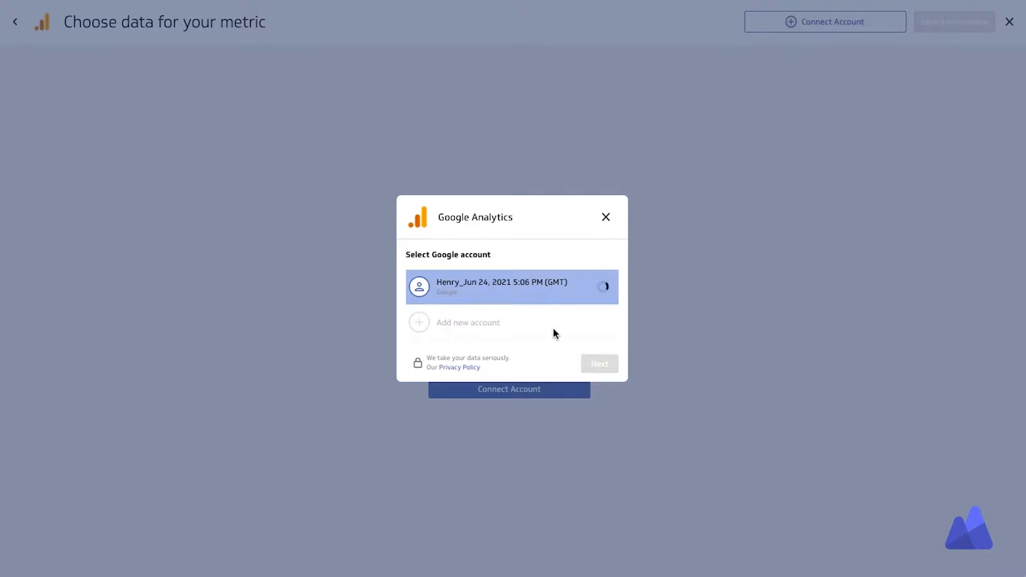
{"action": "left_click", "coordinate": [491, 309]}
{"action": "left_click", "coordinate": [593, 388]}
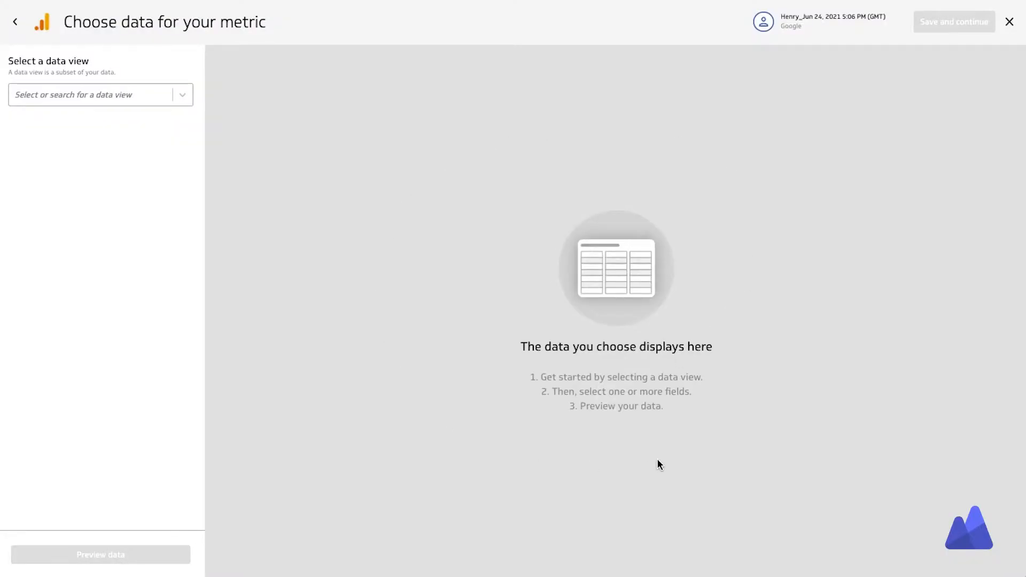
Choose Metrics as the data view for the custom metric.
{"action": "left_click", "coordinate": [107, 98]}
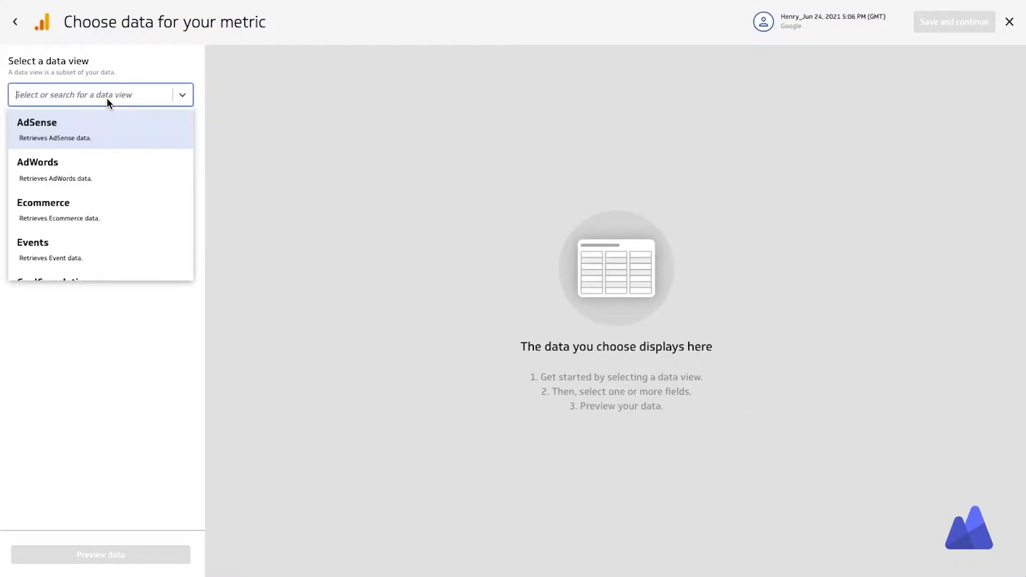
{"action": "scroll", "coordinate": [82, 151], "scroll_direction": "down", "scroll_amount": 5}
{"action": "scroll", "coordinate": [83, 153], "scroll_direction": "down", "scroll_amount": 3}
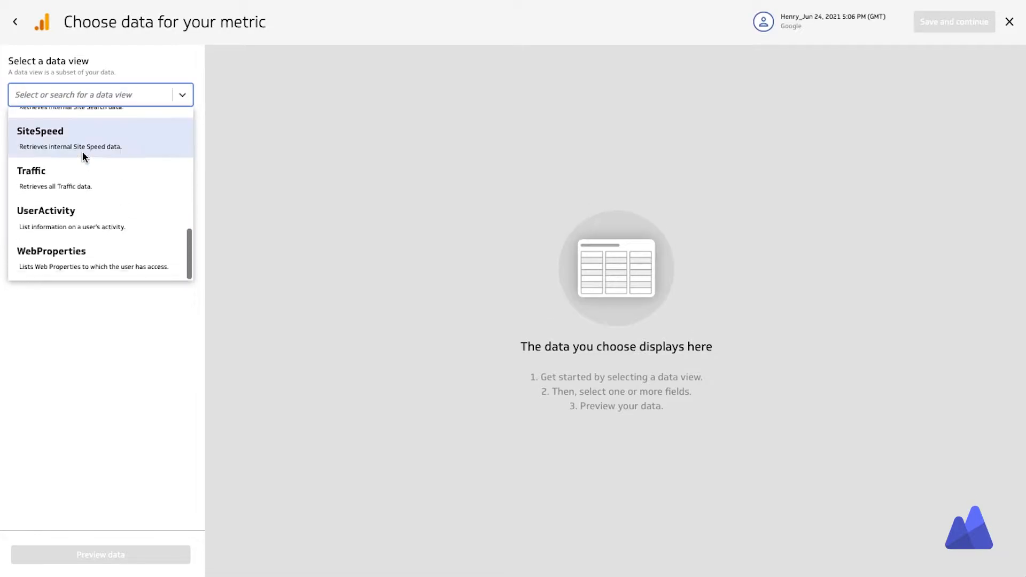
{"action": "scroll", "coordinate": [83, 153], "scroll_direction": "up", "scroll_amount": 3}
{"action": "scroll", "coordinate": [82, 152], "scroll_direction": "up", "scroll_amount": 4}
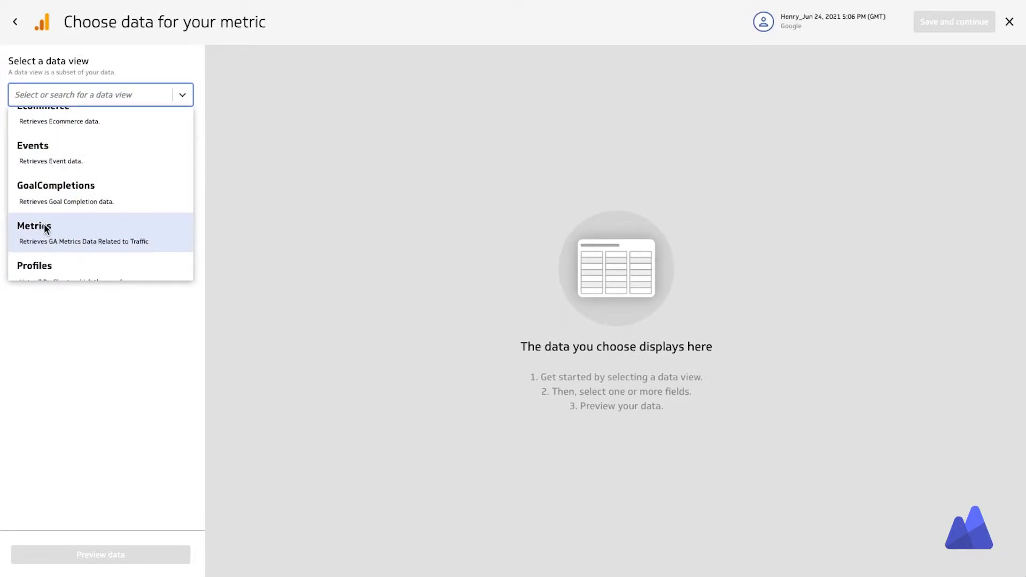
{"action": "left_click", "coordinate": [47, 229]}
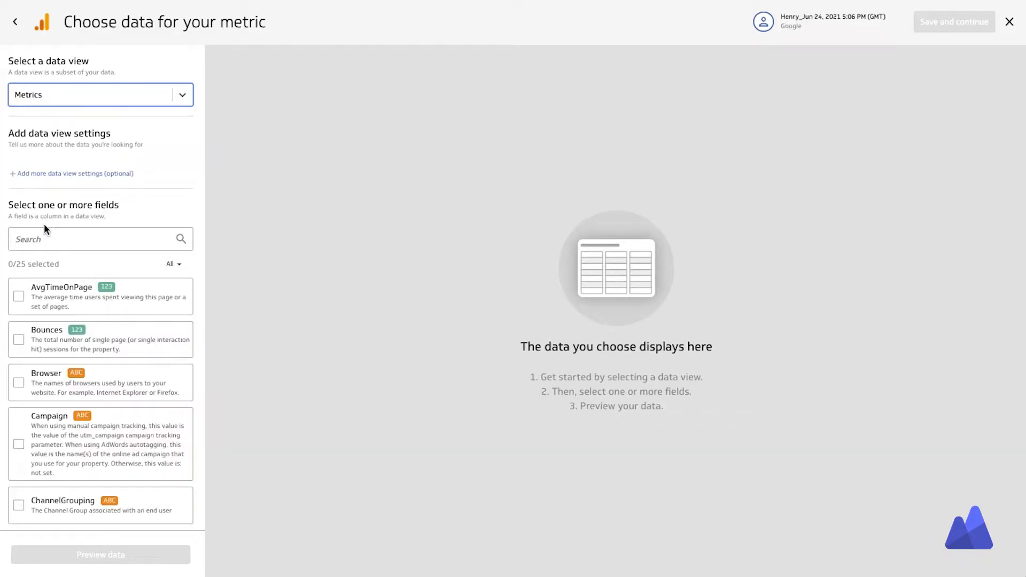
Add the optional EndDate and StartDate settings to the data view.
{"action": "left_click", "coordinate": [71, 175]}
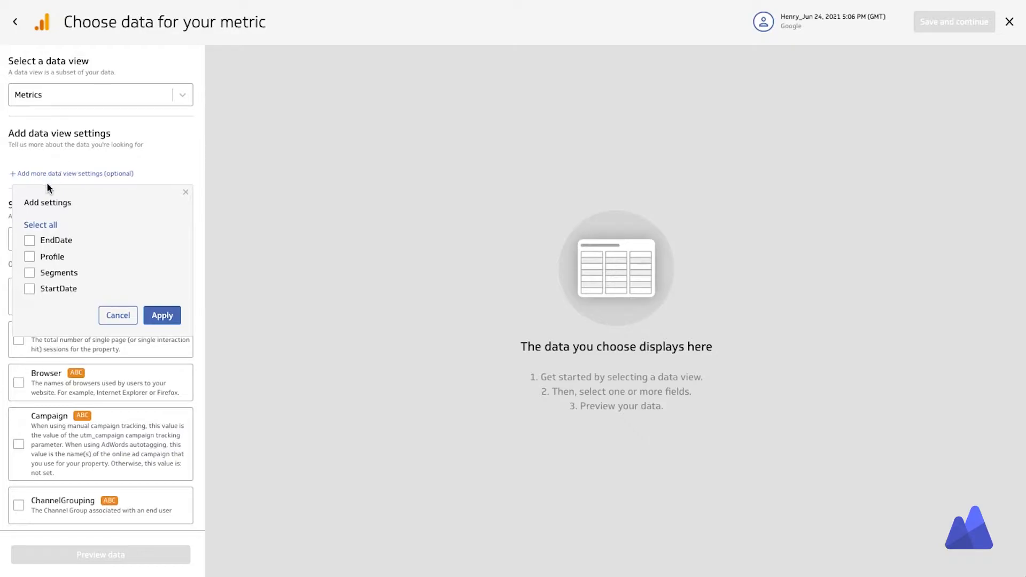
{"action": "left_click", "coordinate": [29, 240]}
{"action": "left_click", "coordinate": [30, 289]}
{"action": "left_click", "coordinate": [160, 315]}
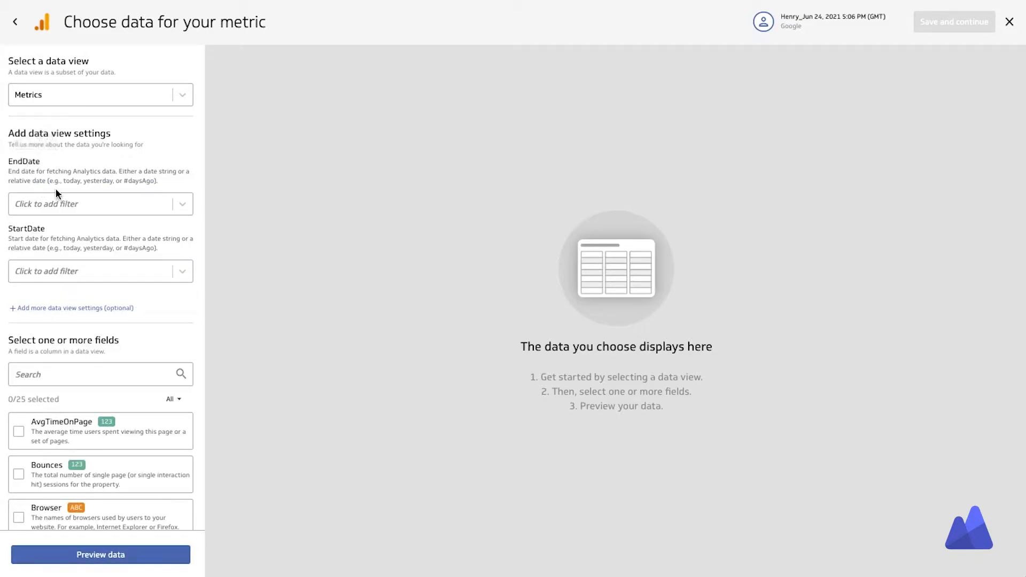
Set the EndDate filter to equal Today and apply it.
{"action": "left_click", "coordinate": [79, 205]}
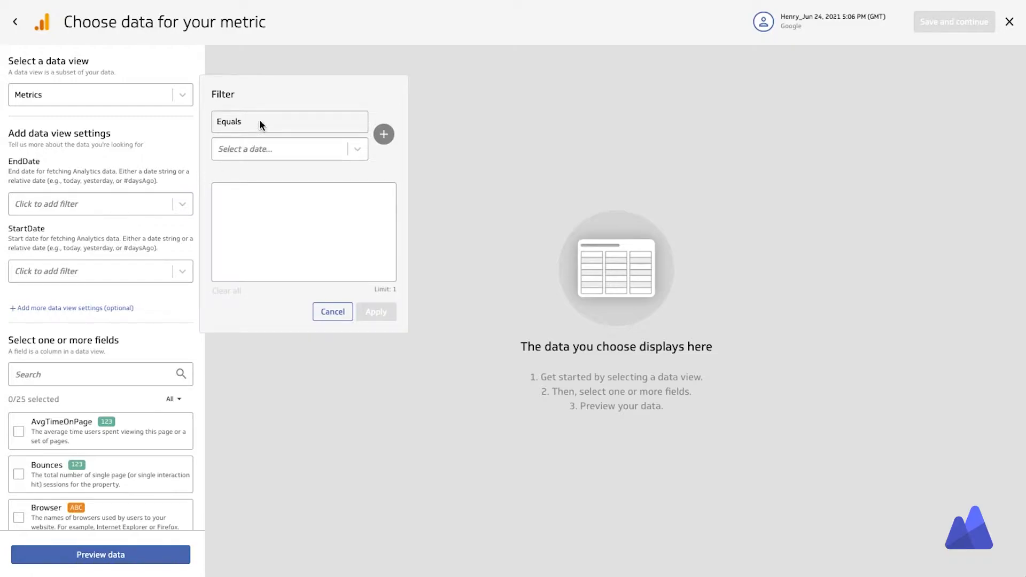
{"action": "left_click", "coordinate": [251, 146]}
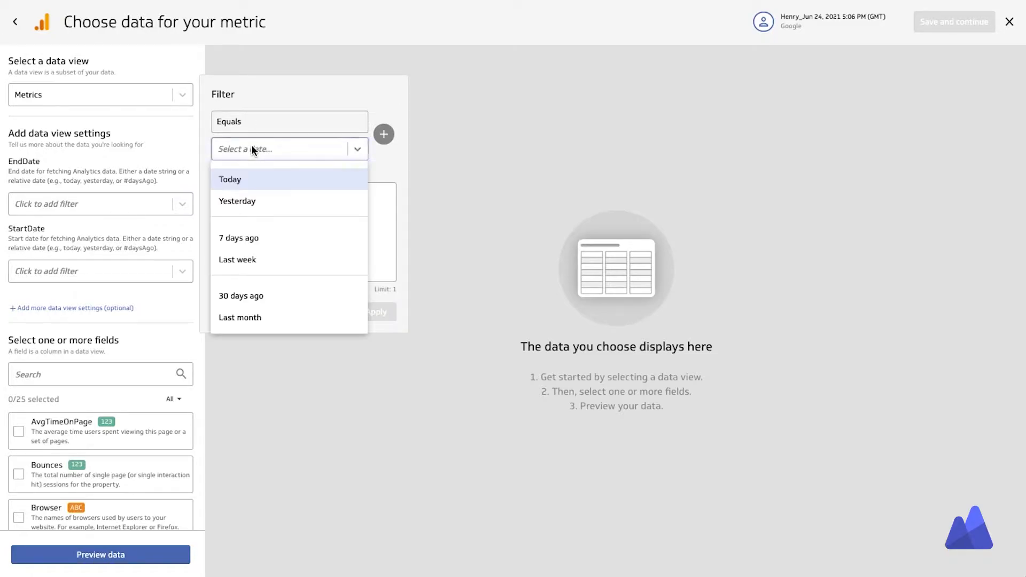
{"action": "left_click", "coordinate": [234, 179]}
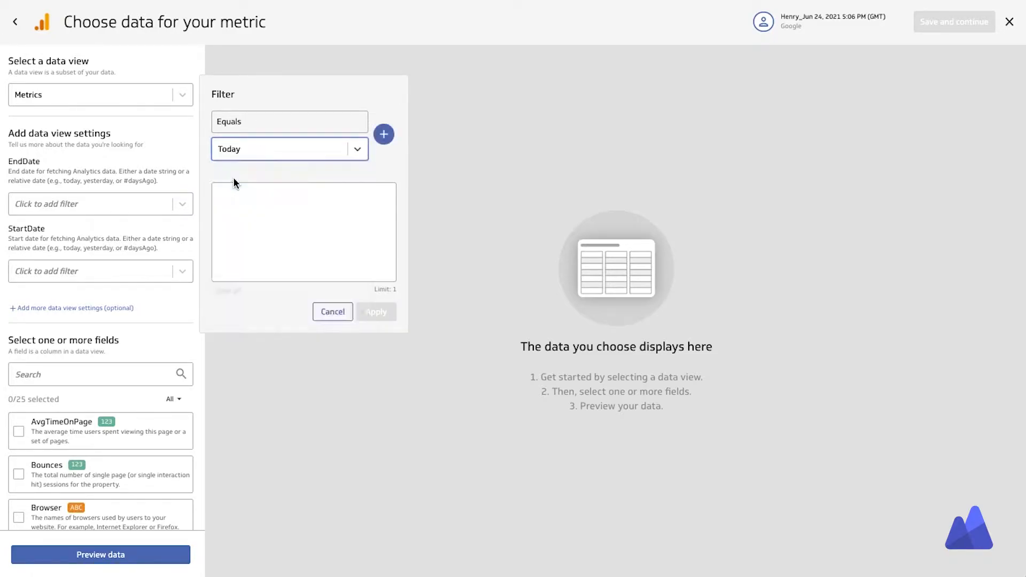
{"action": "left_click", "coordinate": [388, 134]}
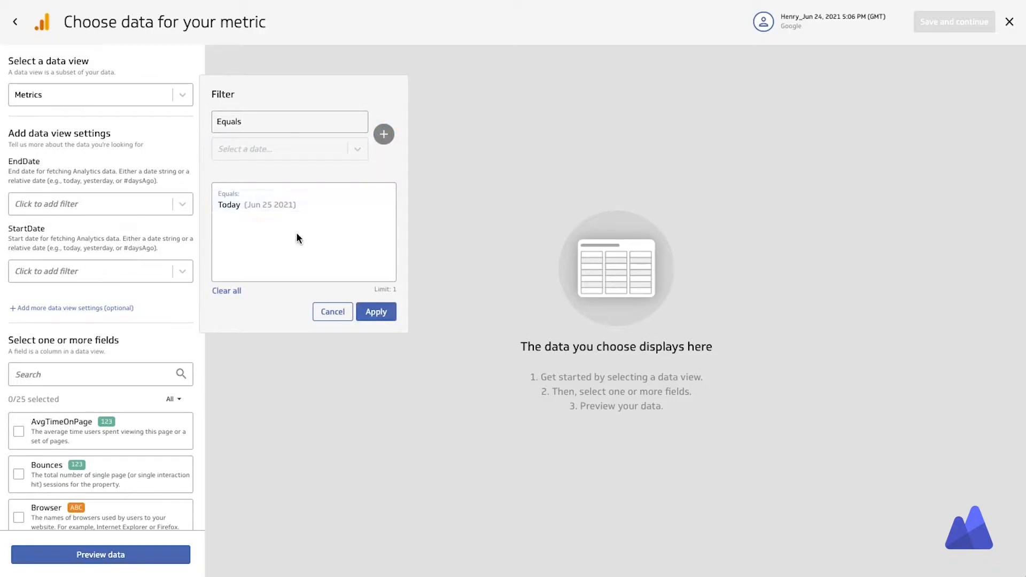
{"action": "left_click", "coordinate": [370, 315]}
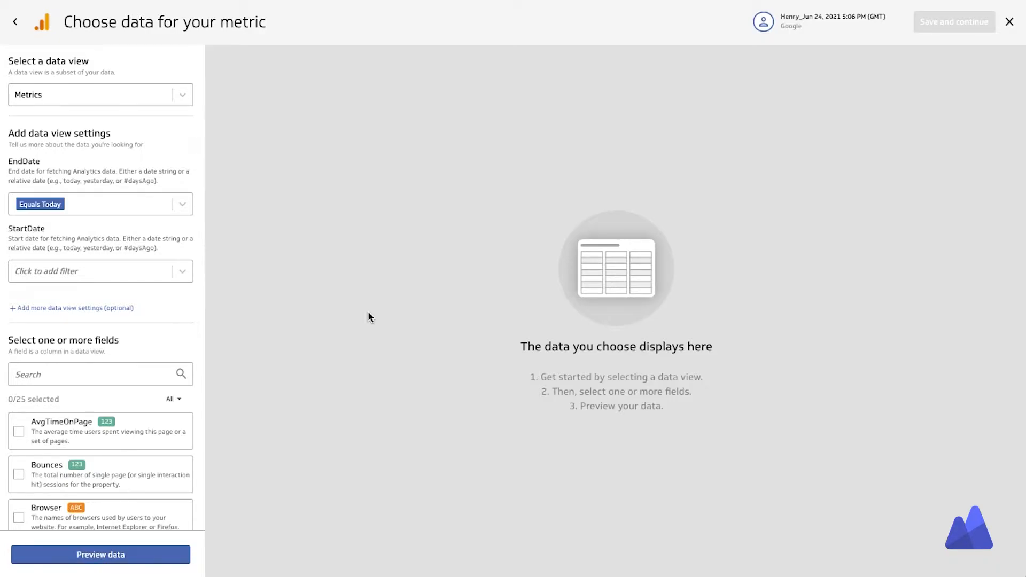
Set the StartDate filter to equal 7 days ago and apply it.
{"action": "left_click", "coordinate": [36, 271]}
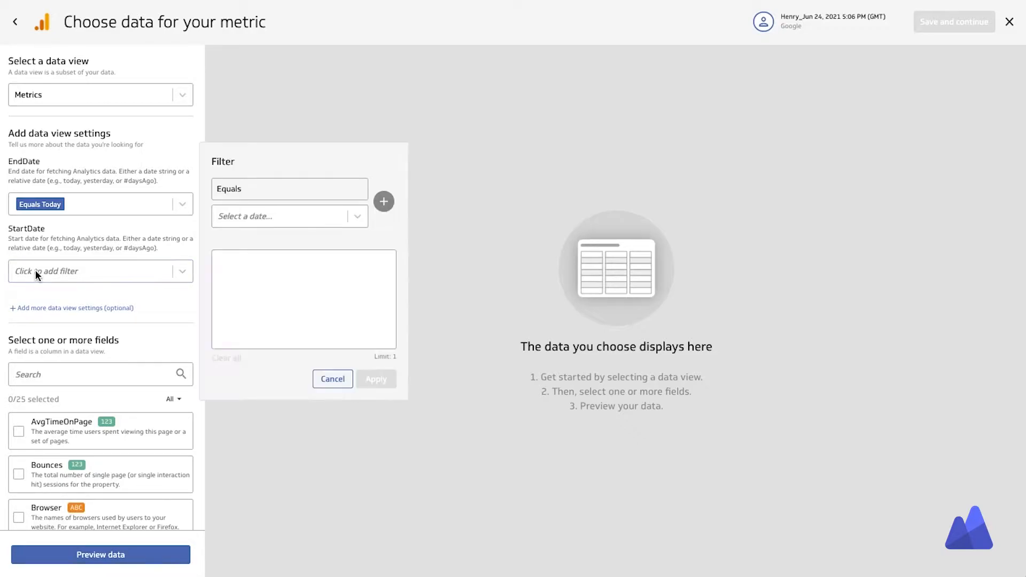
{"action": "left_click", "coordinate": [234, 215]}
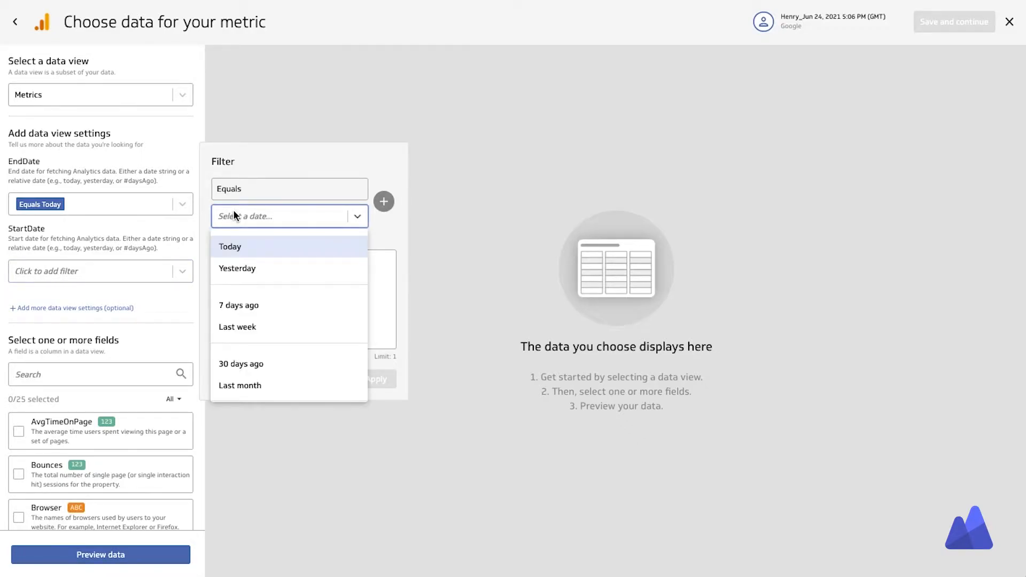
{"action": "left_click", "coordinate": [240, 309]}
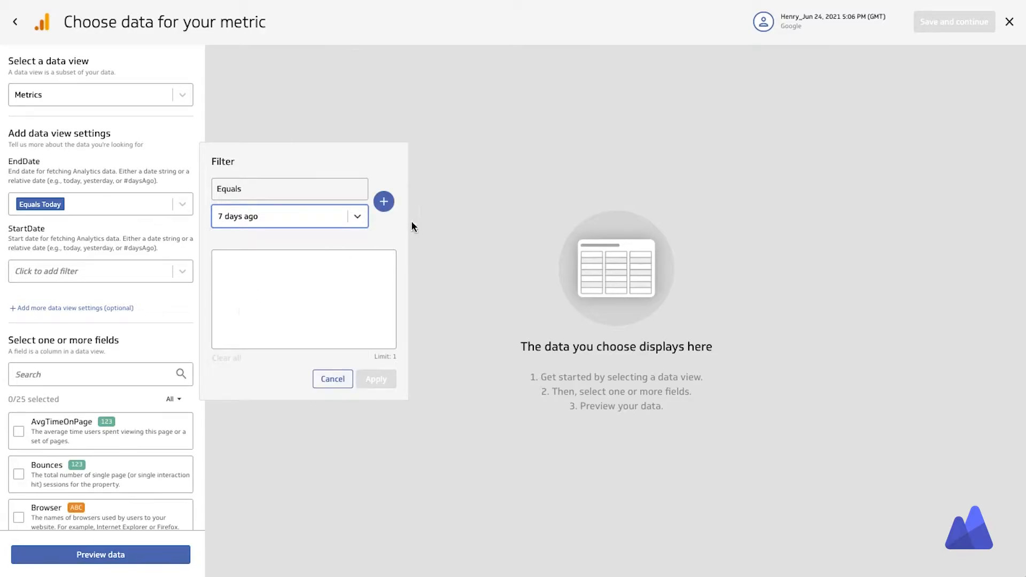
{"action": "left_click", "coordinate": [385, 201]}
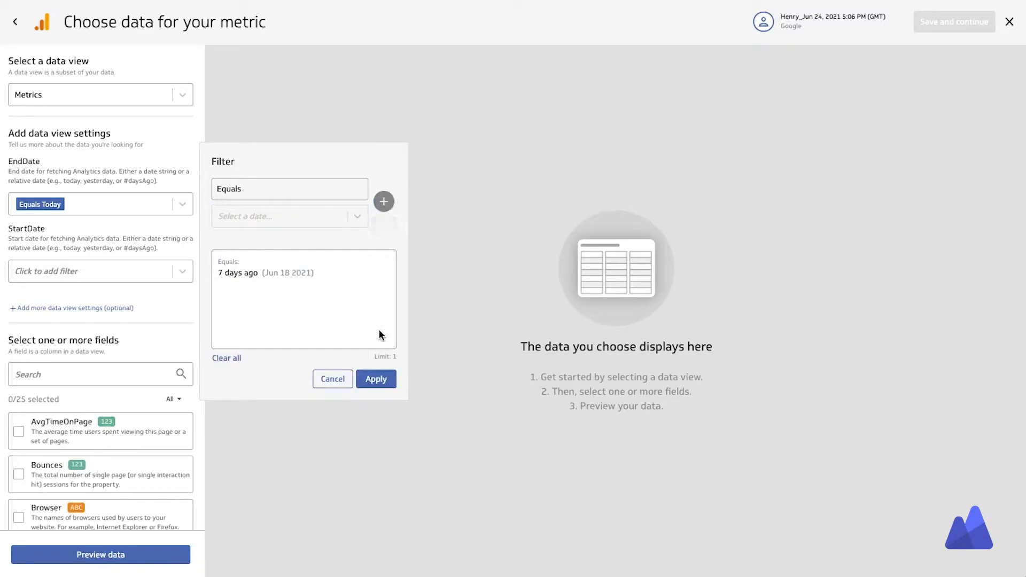
{"action": "left_click", "coordinate": [376, 380]}
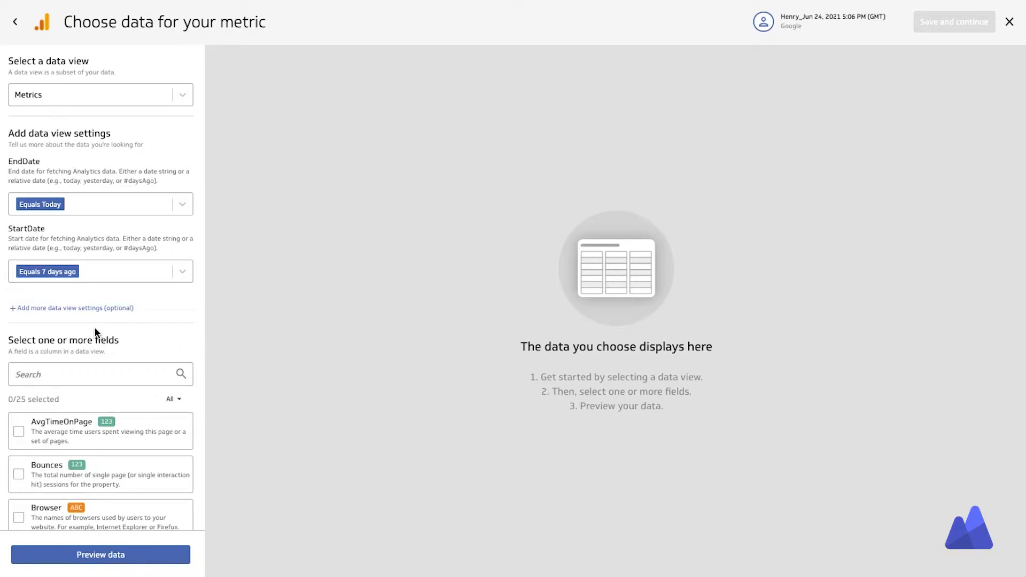
Include the ChannelGrouping, Date, NewUsers and Users fields in the metric's data.
{"action": "scroll", "coordinate": [94, 326], "scroll_direction": "down", "scroll_amount": 5}
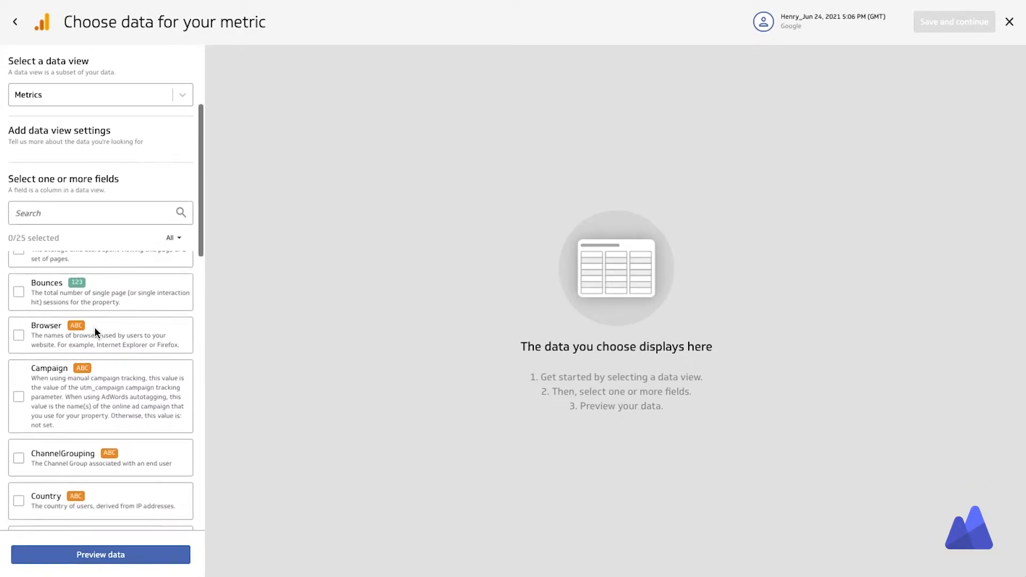
{"action": "scroll", "coordinate": [94, 326], "scroll_direction": "down", "scroll_amount": 3}
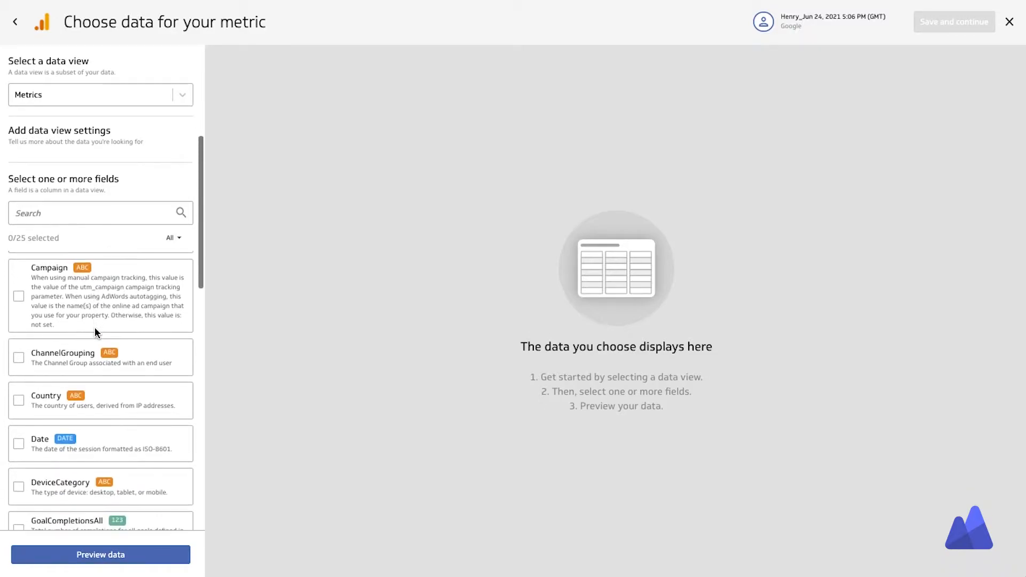
{"action": "left_click", "coordinate": [35, 356]}
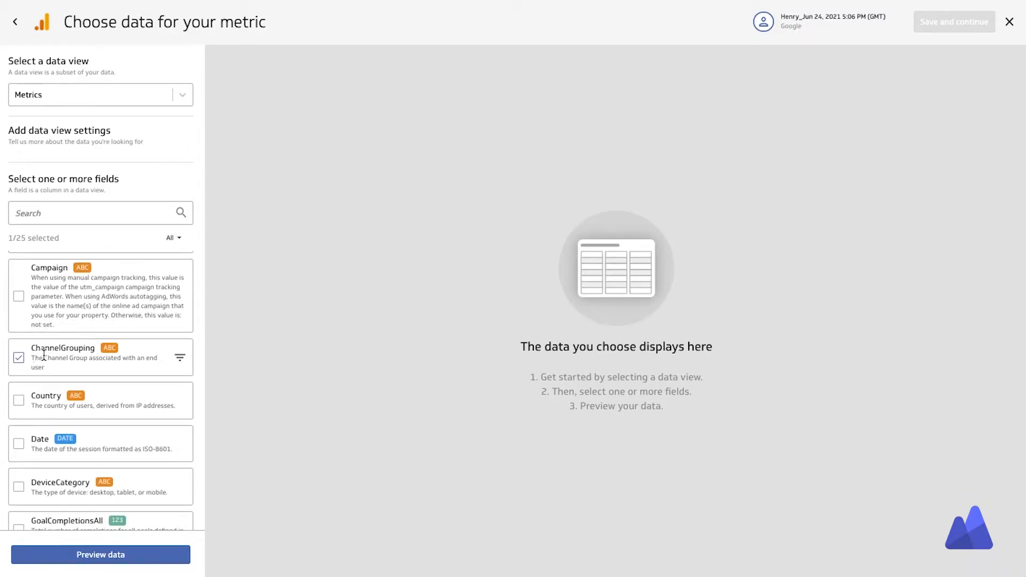
{"action": "scroll", "coordinate": [43, 354], "scroll_direction": "down", "scroll_amount": 2}
{"action": "left_click", "coordinate": [32, 355]}
{"action": "scroll", "coordinate": [149, 378], "scroll_direction": "down", "scroll_amount": 3}
{"action": "scroll", "coordinate": [148, 378], "scroll_direction": "down", "scroll_amount": 4}
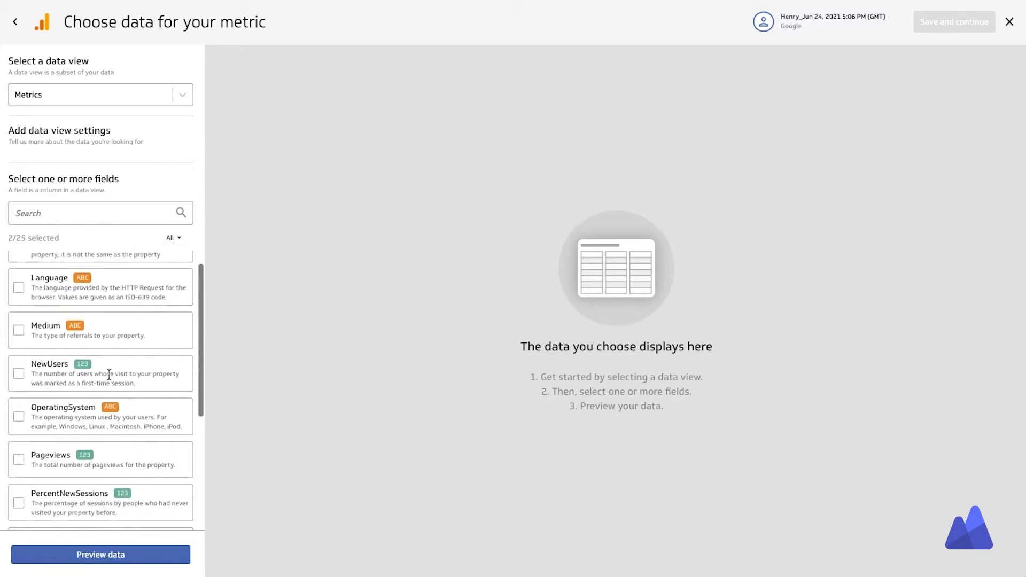
{"action": "left_click", "coordinate": [109, 374]}
{"action": "scroll", "coordinate": [110, 375], "scroll_direction": "down", "scroll_amount": 2}
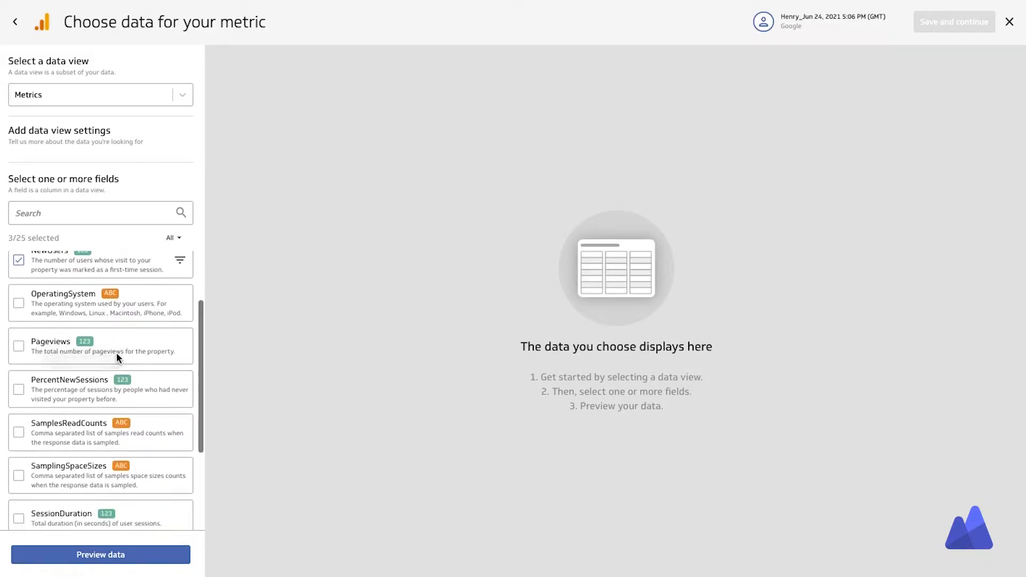
{"action": "scroll", "coordinate": [107, 374], "scroll_direction": "down", "scroll_amount": 2}
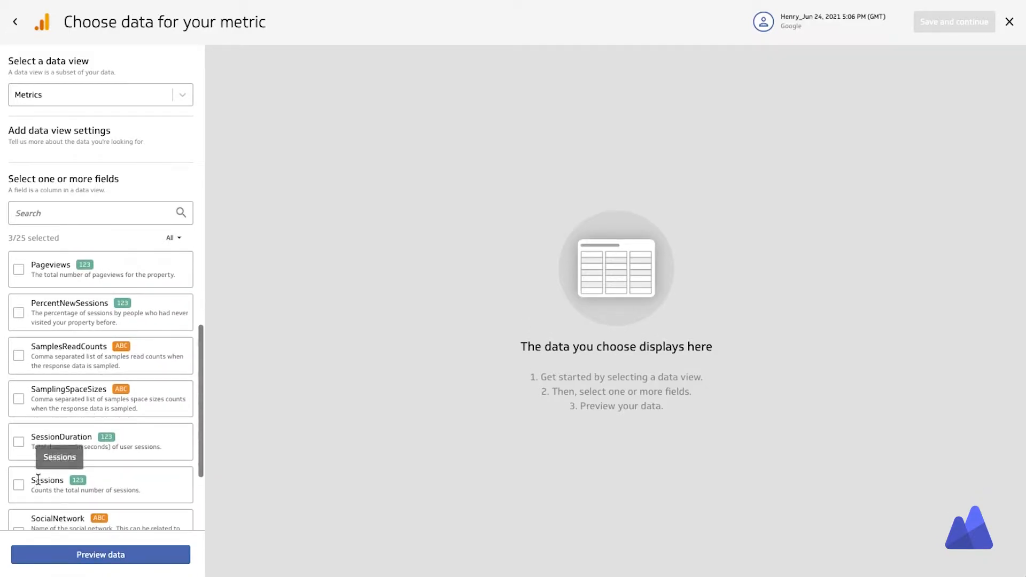
{"action": "scroll", "coordinate": [37, 480], "scroll_direction": "down", "scroll_amount": 3}
{"action": "left_click", "coordinate": [37, 480]}
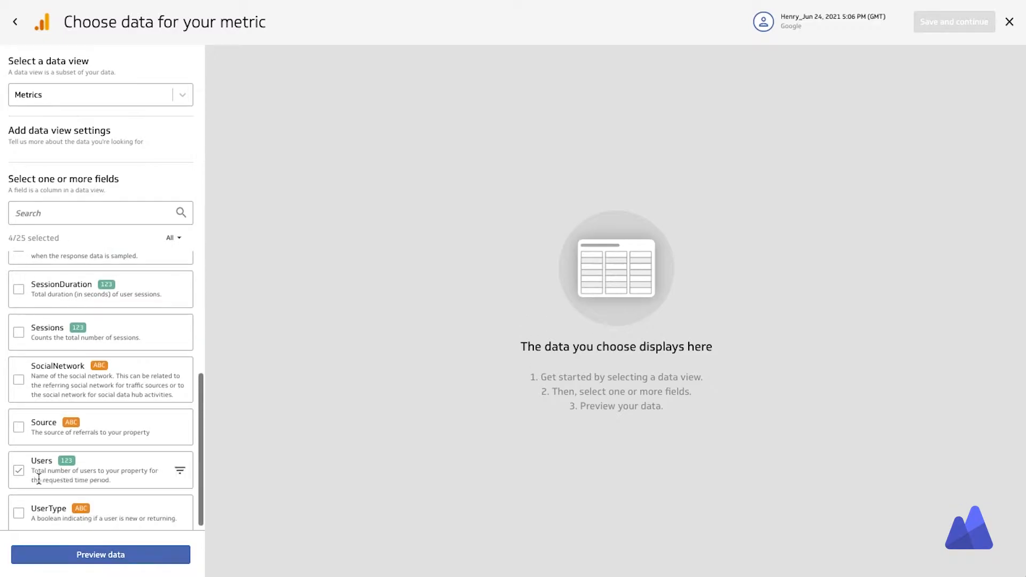
Generate the data preview for the selected fields and review its rows through to the end.
{"action": "left_click", "coordinate": [85, 555]}
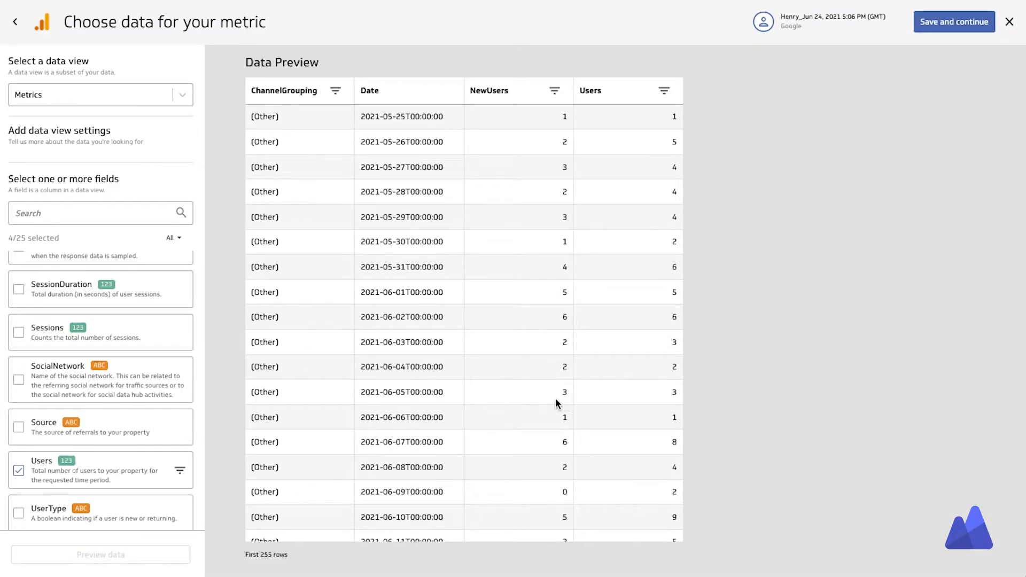
{"action": "scroll", "coordinate": [511, 399], "scroll_direction": "down", "scroll_amount": 20}
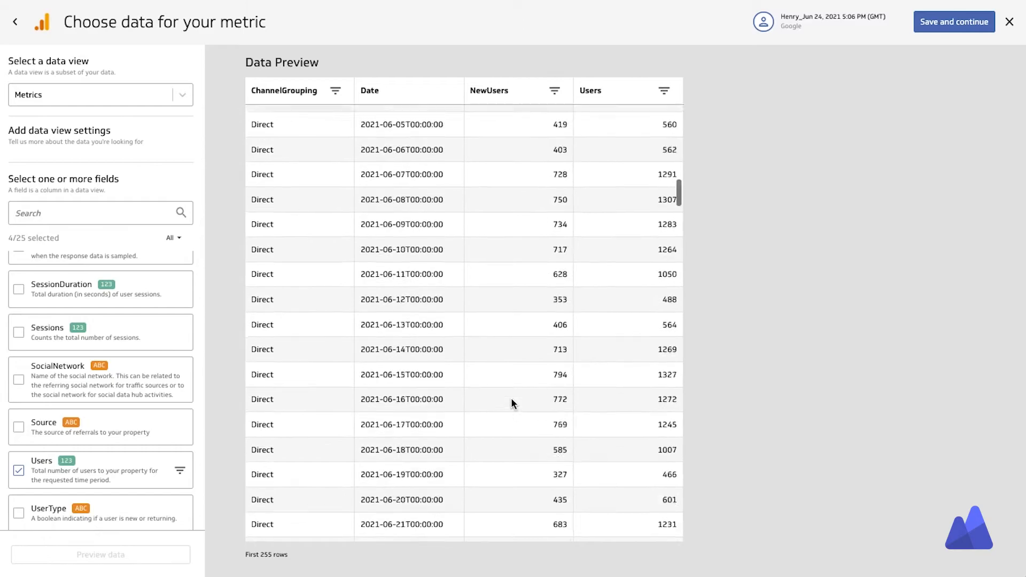
{"action": "scroll", "coordinate": [511, 403], "scroll_direction": "down", "scroll_amount": 20}
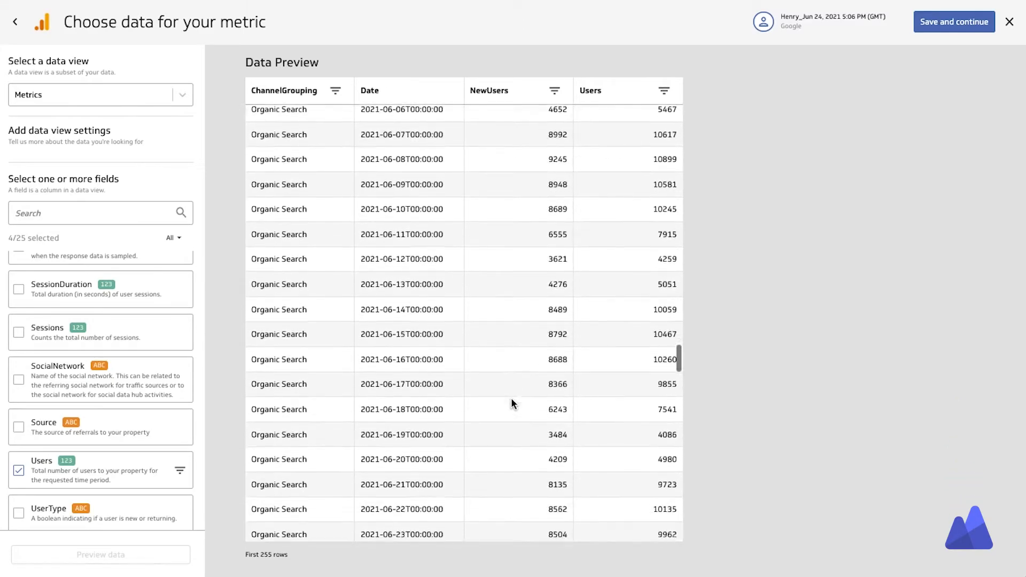
{"action": "scroll", "coordinate": [512, 404], "scroll_direction": "down", "scroll_amount": 20}
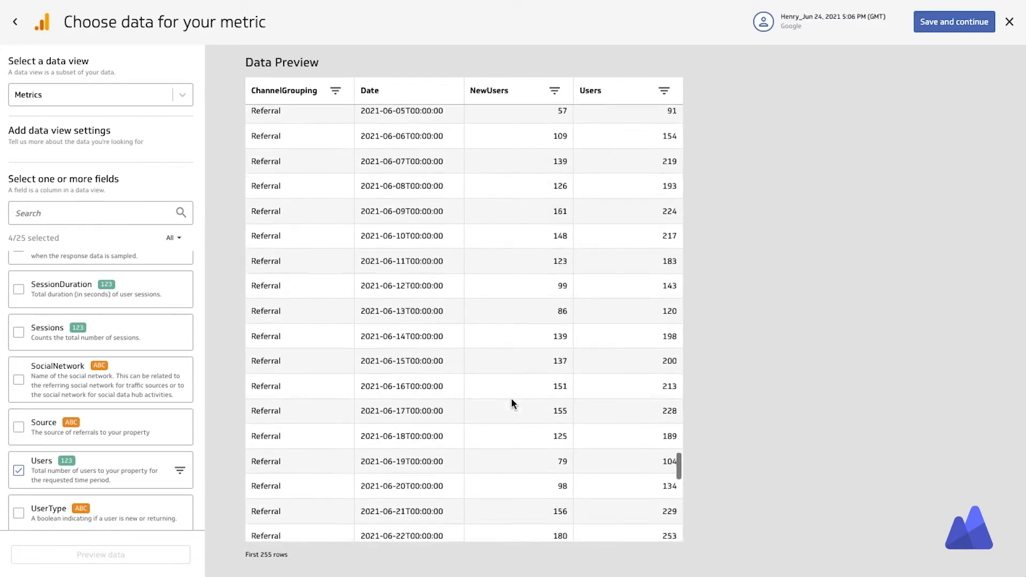
{"action": "scroll", "coordinate": [511, 404], "scroll_direction": "down", "scroll_amount": 12}
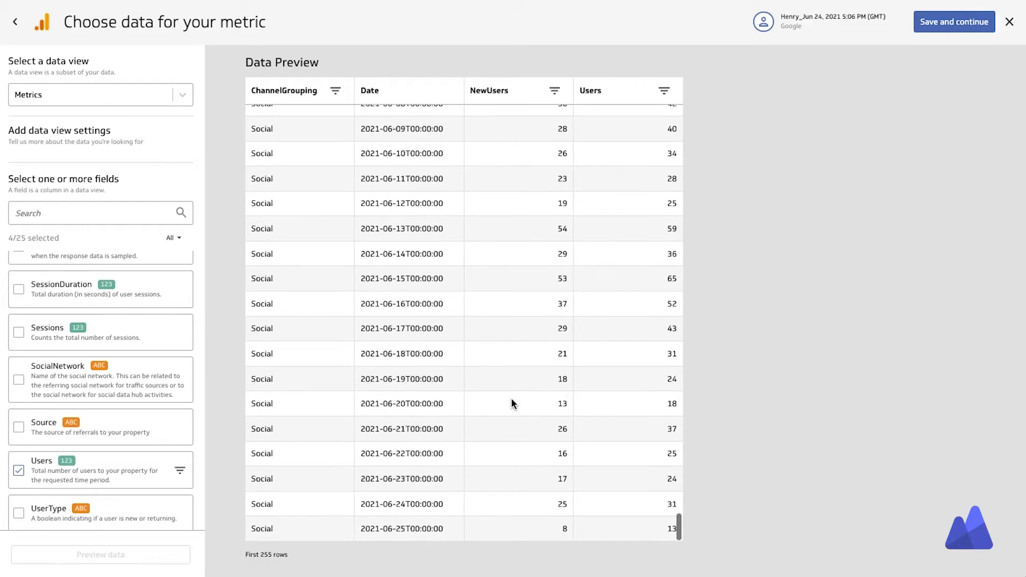
Review the preview rows back towards the start, save the selected Google Analytics data and continue to modifying it.
{"action": "scroll", "coordinate": [511, 403], "scroll_direction": "up", "scroll_amount": 20}
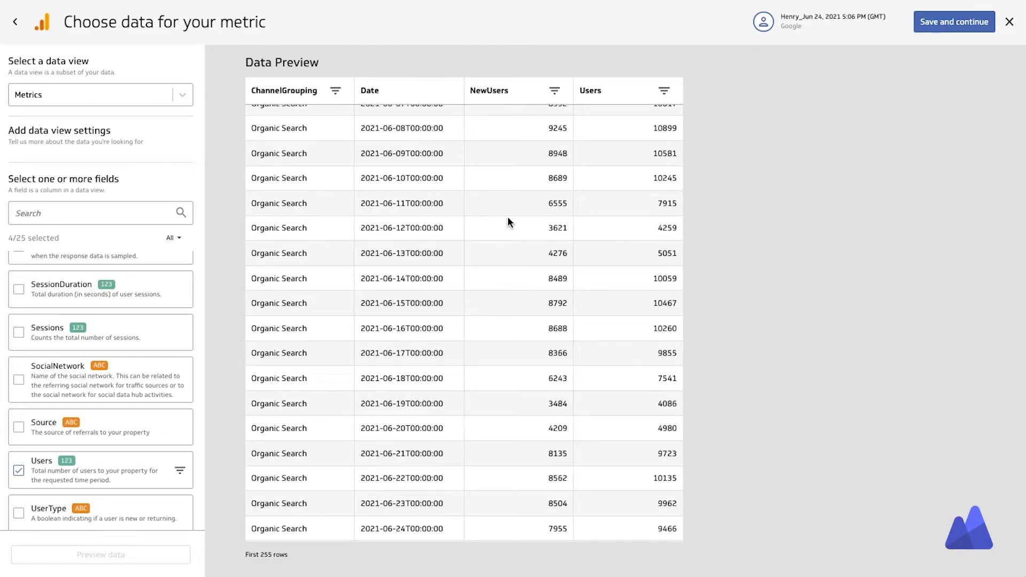
{"action": "scroll", "coordinate": [492, 230], "scroll_direction": "up", "scroll_amount": 20}
{"action": "scroll", "coordinate": [662, 280], "scroll_direction": "down", "scroll_amount": 1}
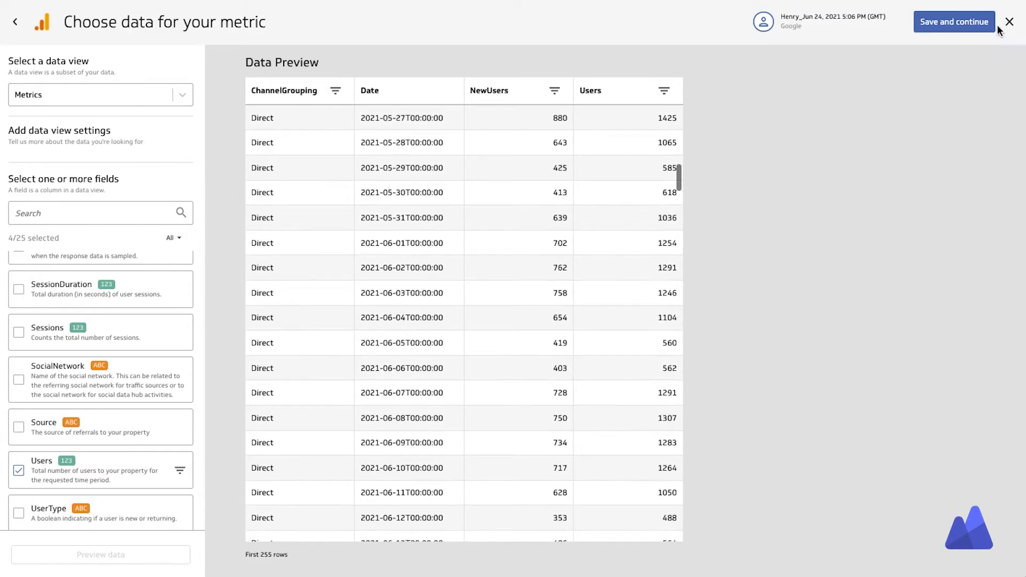
{"action": "left_click", "coordinate": [960, 25]}
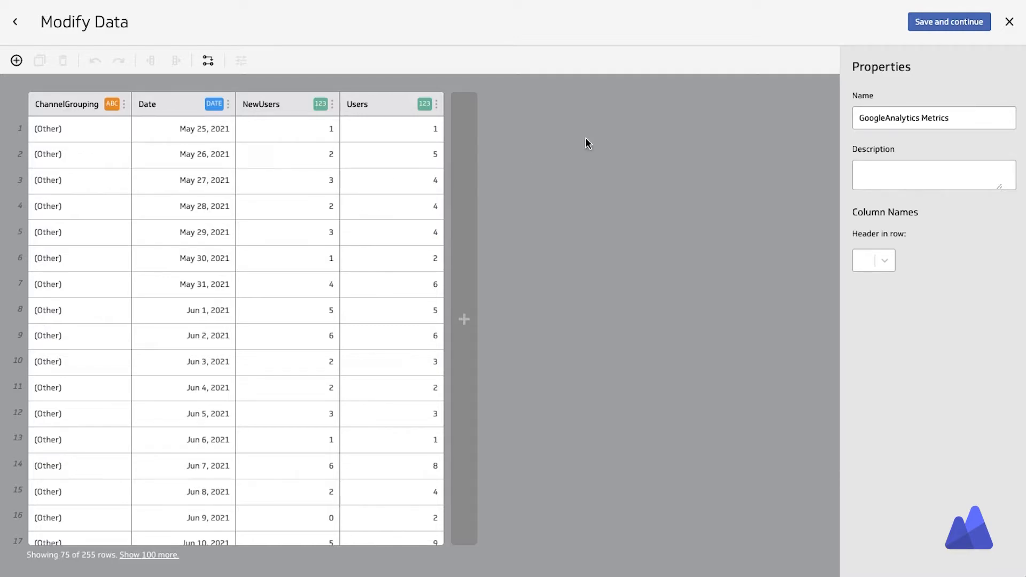
Rename the data source as "GA Users and NewUsers", save it and continue to creating the custom metric.
{"action": "left_click_drag", "start_coordinate": [953, 118], "coordinate": [844, 118]}
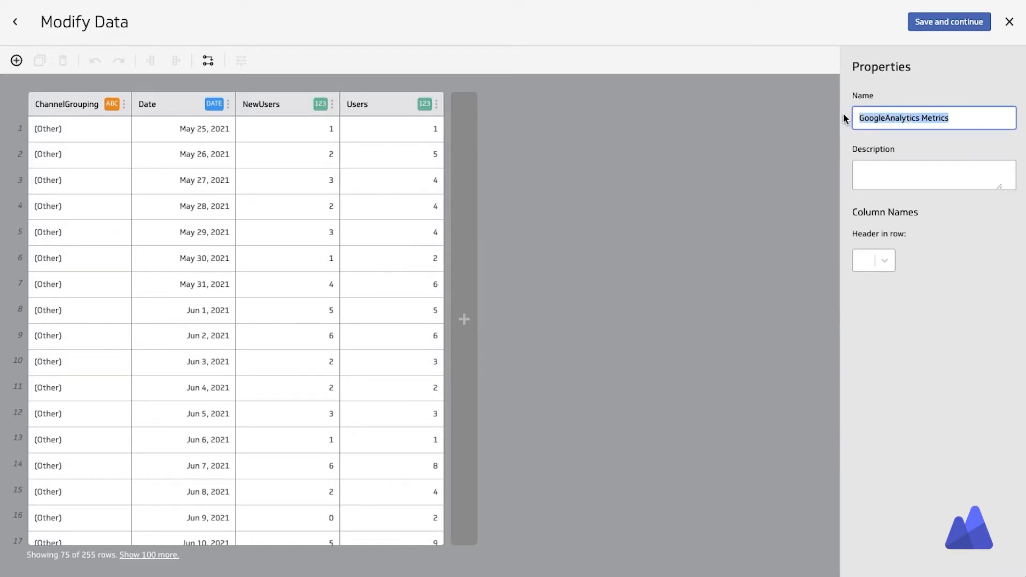
{"action": "type", "text": "GA Users and NewUsers"}
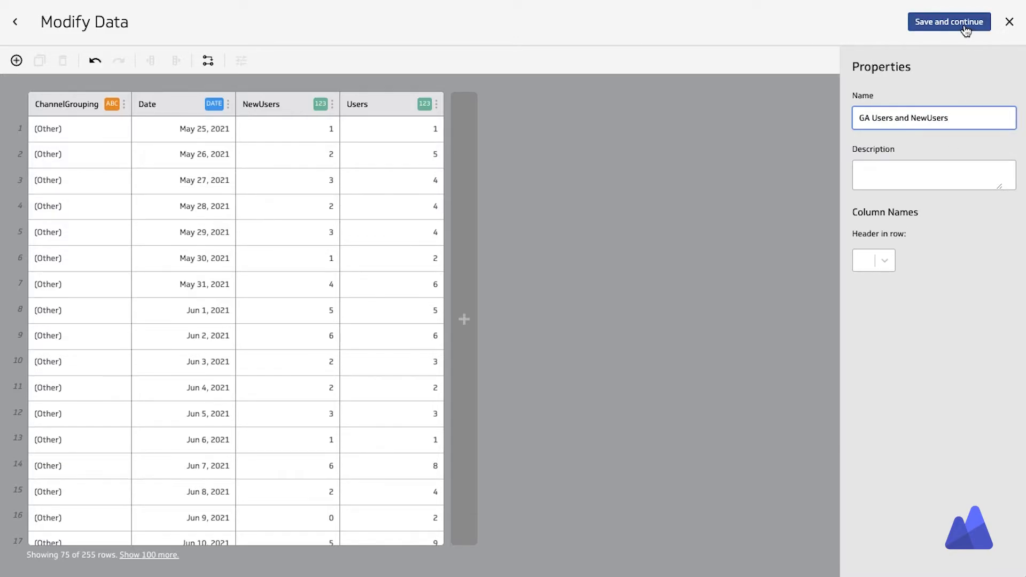
{"action": "left_click", "coordinate": [966, 29]}
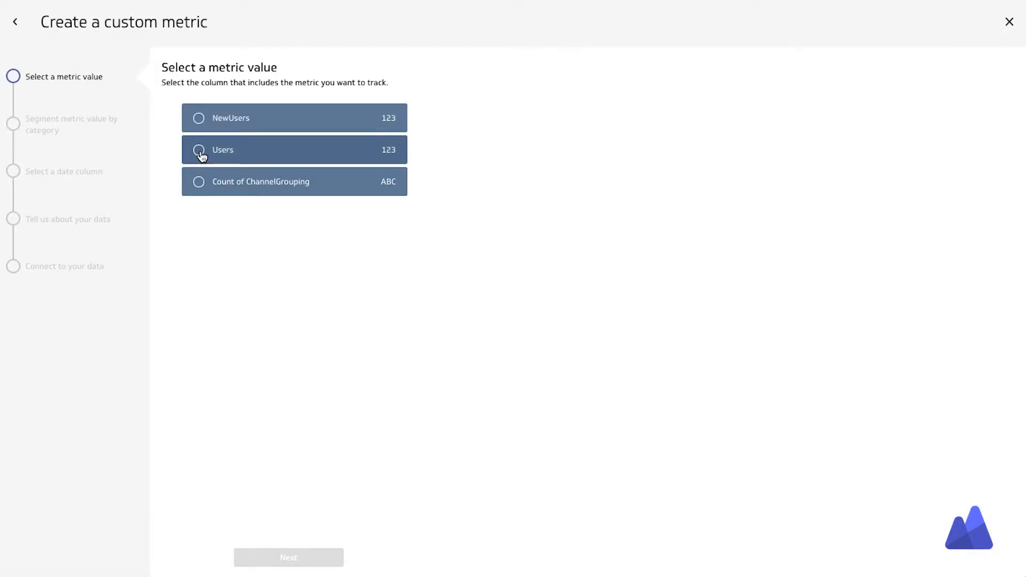
Use the Users column as the metric value and segment it by ChannelGrouping.
{"action": "left_click", "coordinate": [199, 151]}
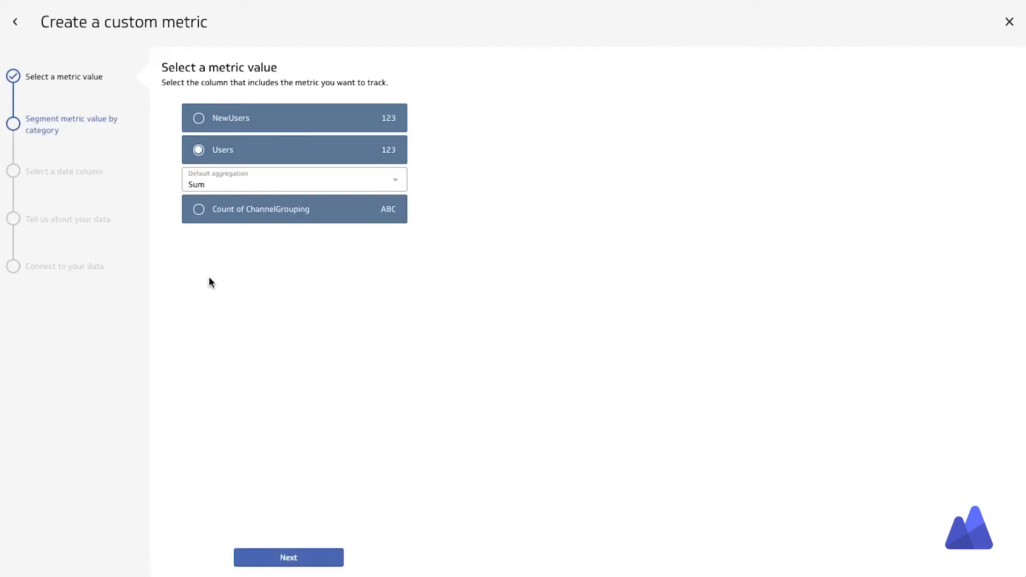
{"action": "left_click", "coordinate": [288, 559]}
{"action": "left_click", "coordinate": [200, 157]}
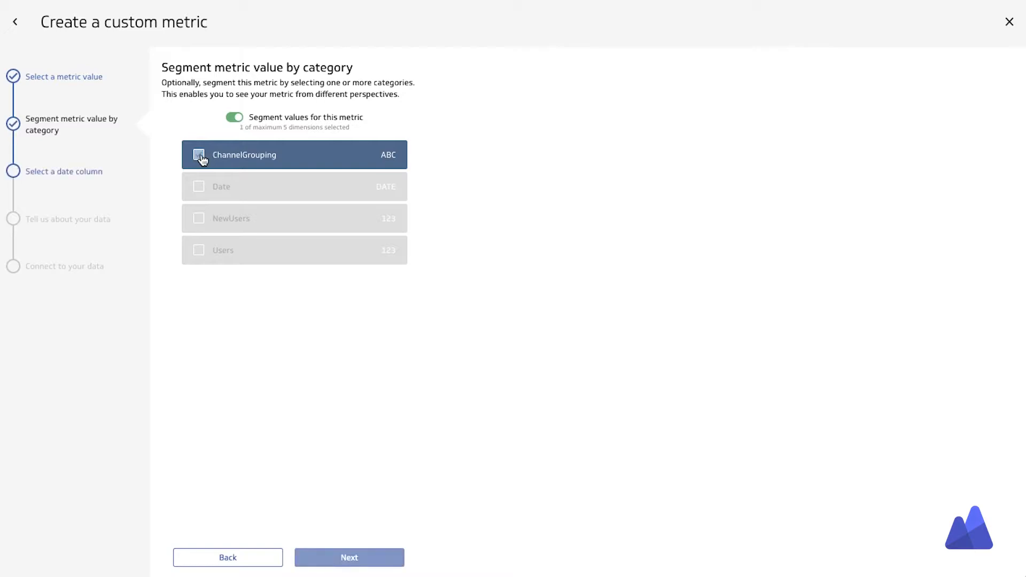
{"action": "left_click", "coordinate": [347, 558]}
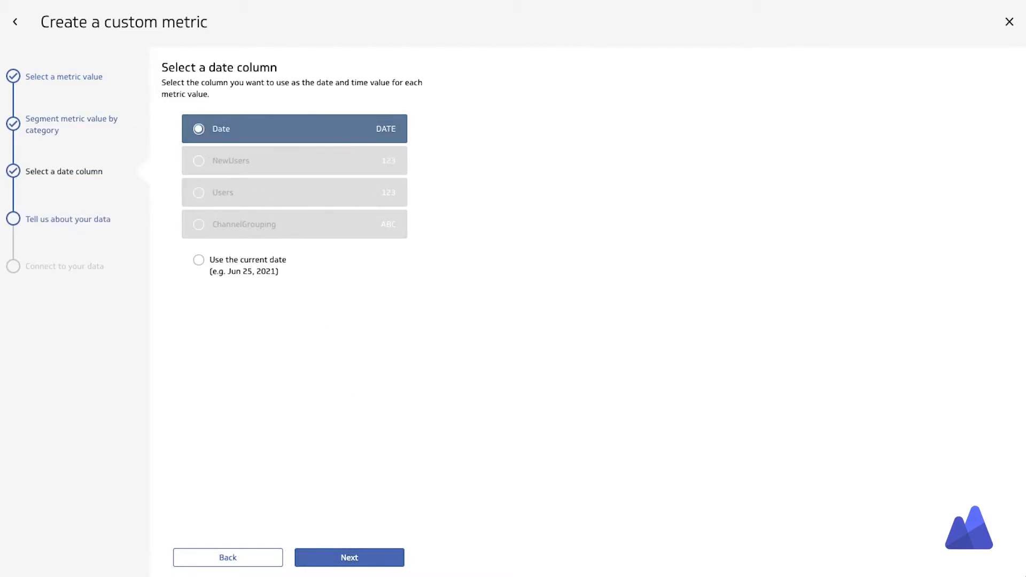
Accept Date as the date column and define the data as a periodic summary by Day.
{"action": "left_click", "coordinate": [336, 559]}
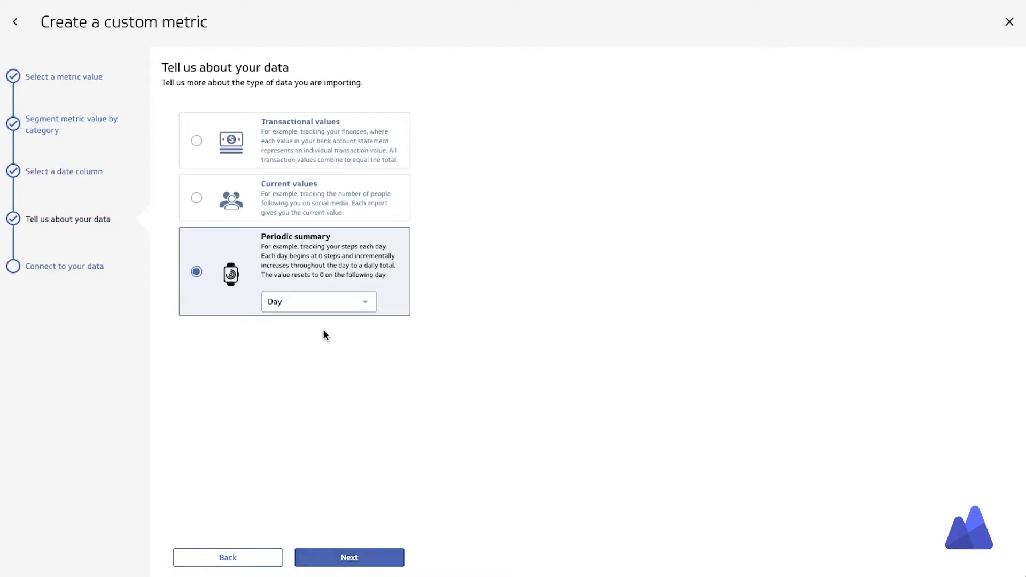
{"action": "left_click", "coordinate": [300, 304]}
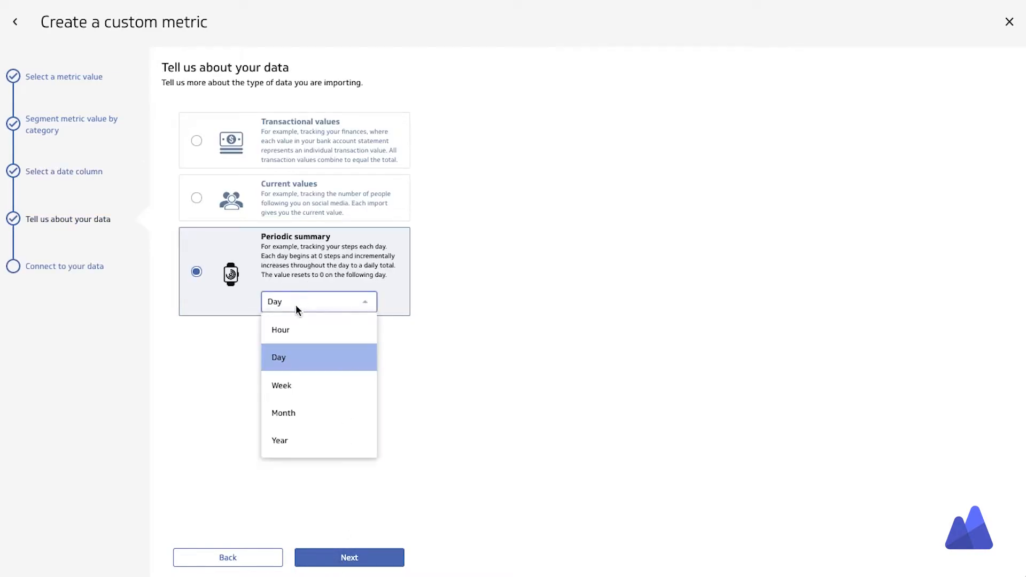
{"action": "left_click", "coordinate": [293, 363]}
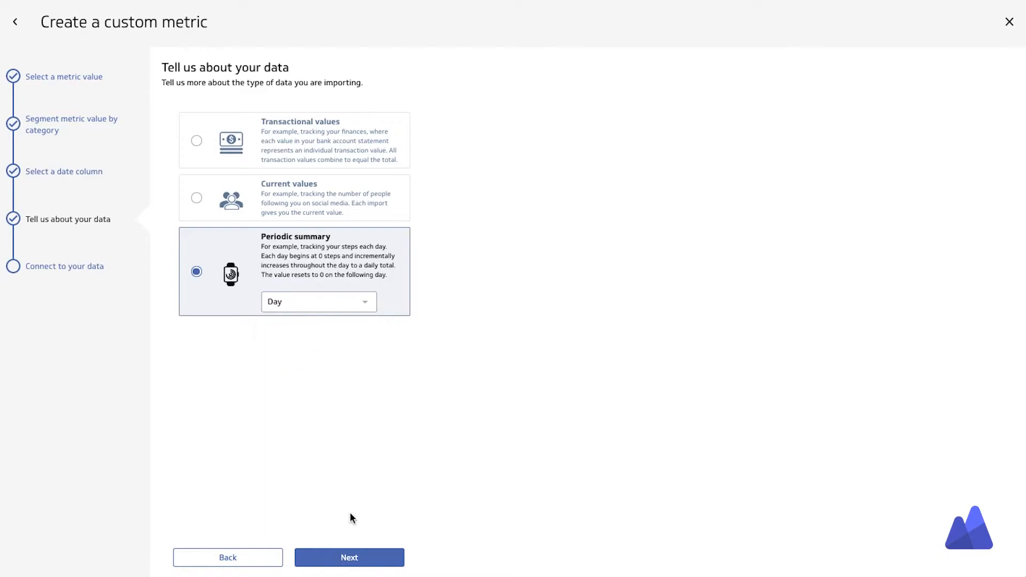
{"action": "left_click", "coordinate": [348, 557]}
Name the metric "GA Users" and save it.
{"action": "left_click", "coordinate": [230, 127]}
{"action": "type", "text": "GA Users"}
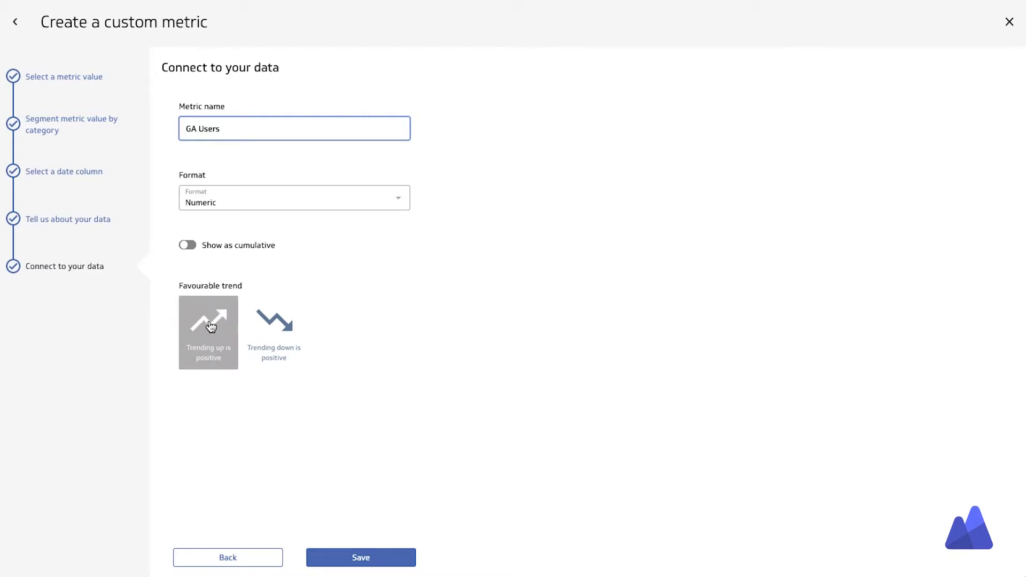
{"action": "left_click", "coordinate": [362, 559]}
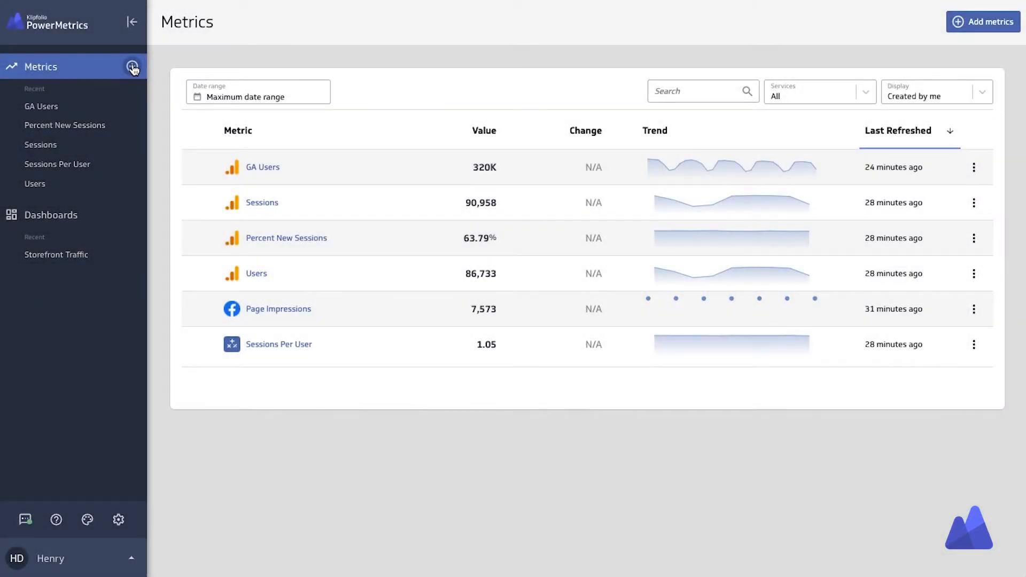
Start a new custom metric from HubSpot and get data using the existing connected account.
{"action": "left_click", "coordinate": [131, 65]}
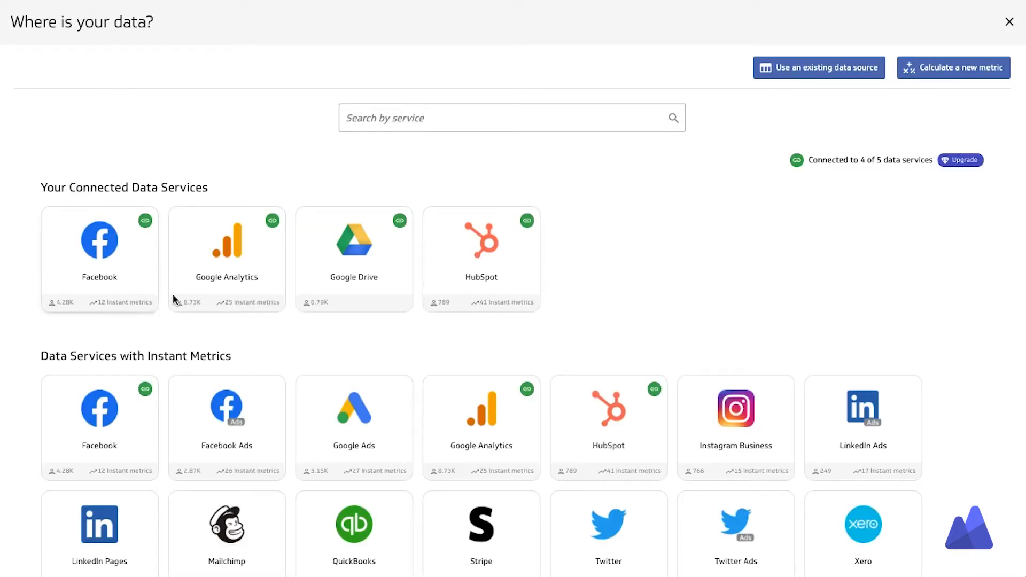
{"action": "left_click", "coordinate": [492, 263]}
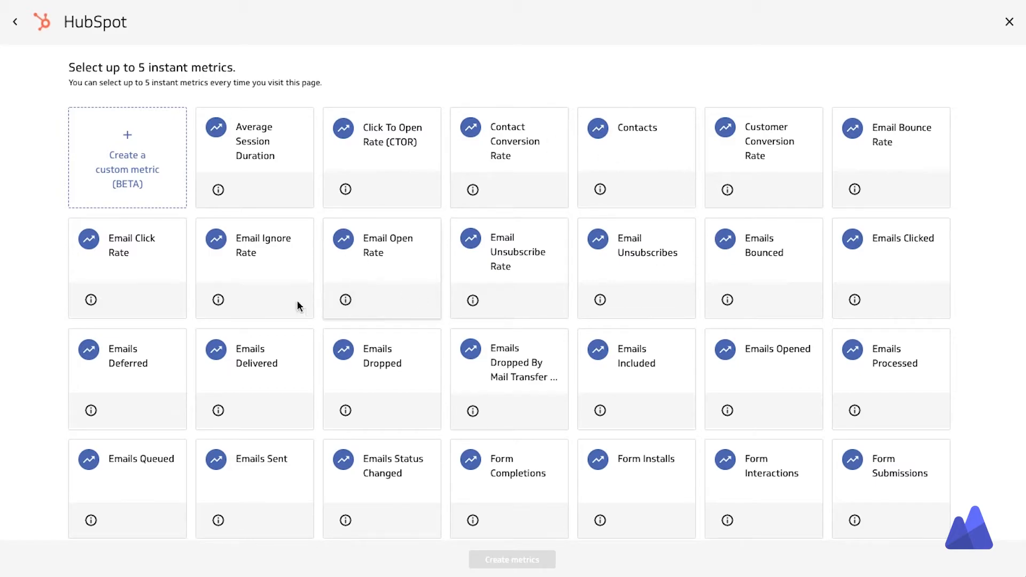
{"action": "left_click", "coordinate": [133, 166]}
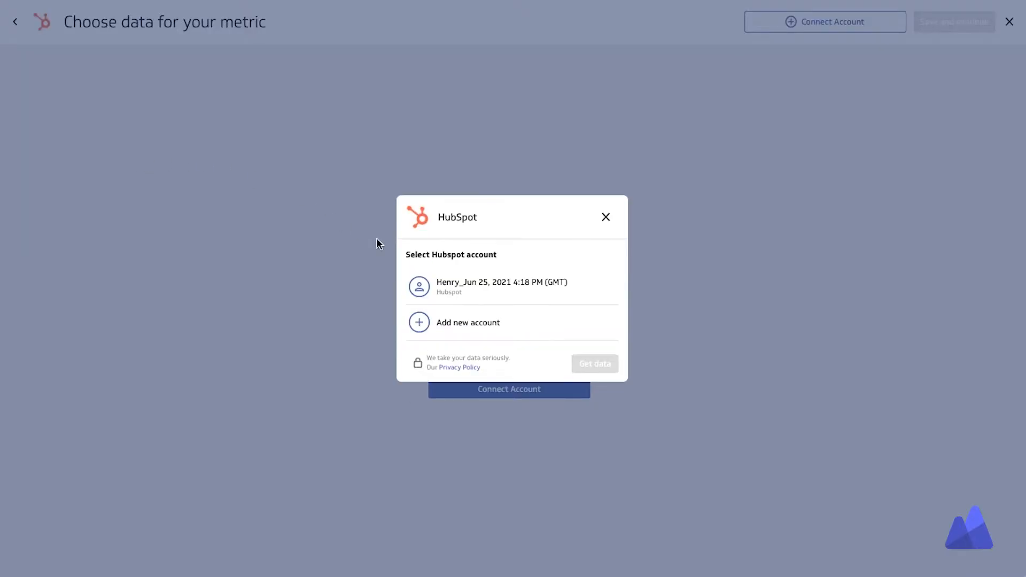
{"action": "left_click", "coordinate": [479, 292]}
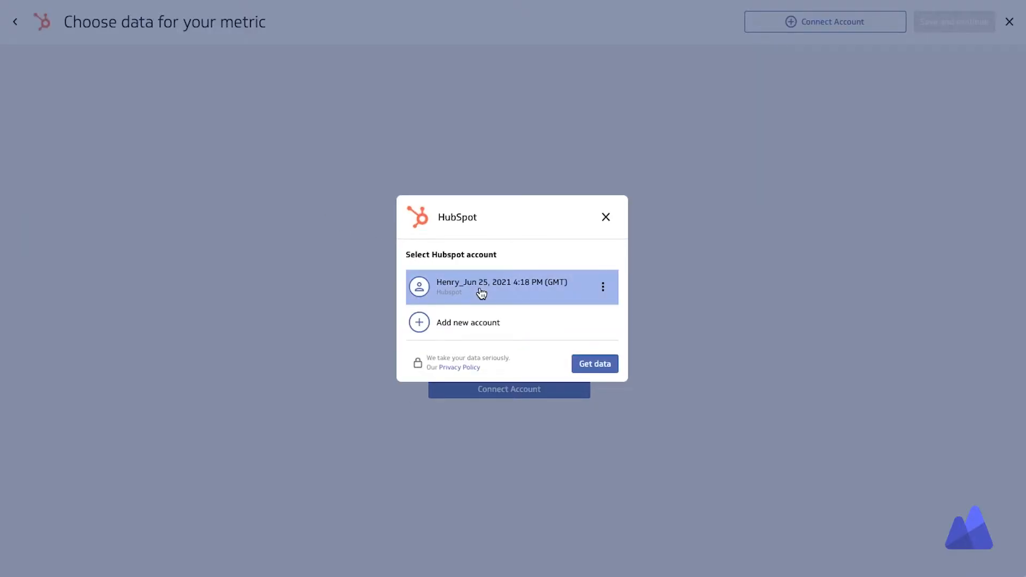
{"action": "left_click", "coordinate": [594, 364]}
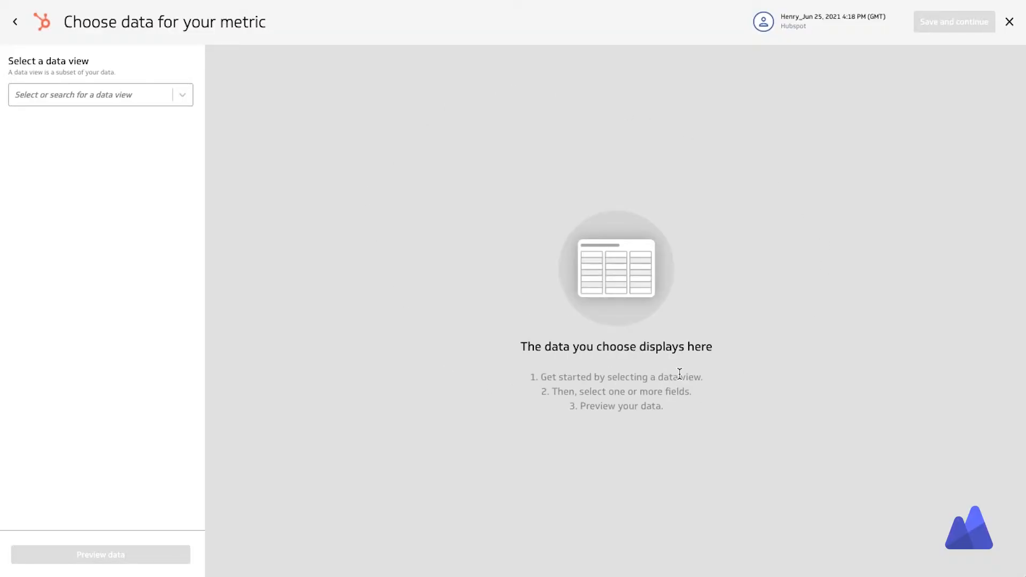
Choose Deals as the data view for the HubSpot metric.
{"action": "left_click", "coordinate": [97, 94]}
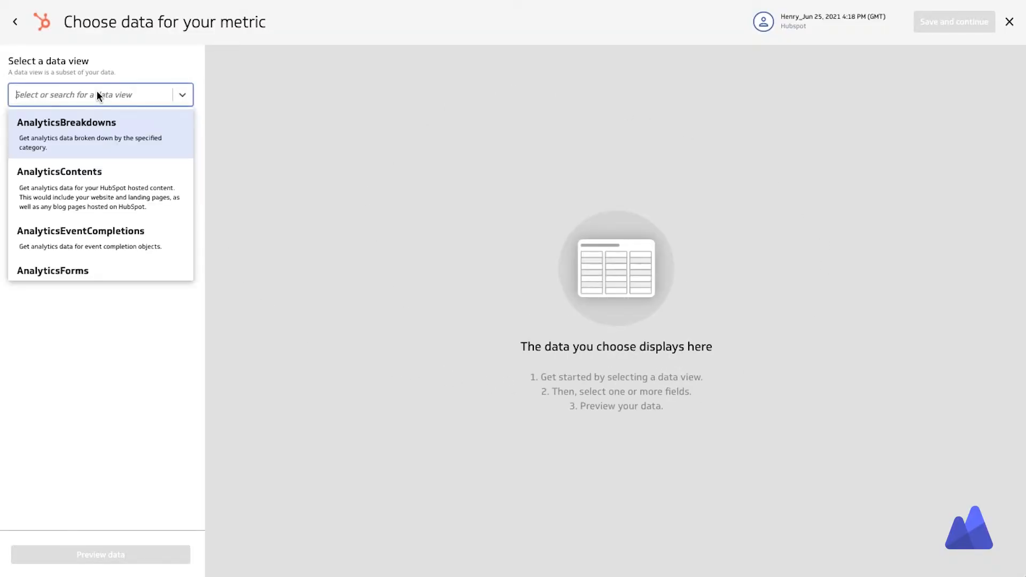
{"action": "scroll", "coordinate": [96, 212], "scroll_direction": "down", "scroll_amount": 10}
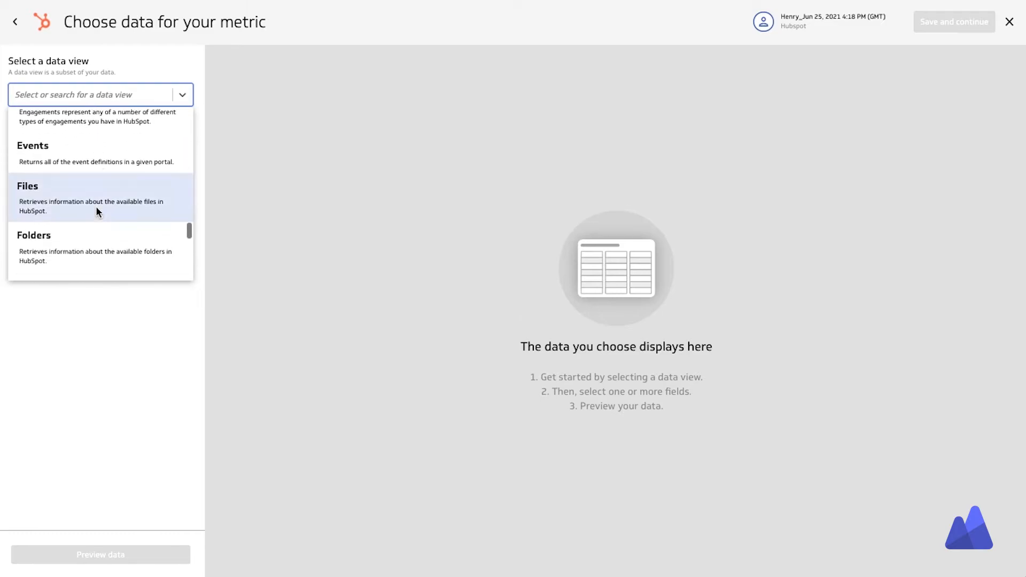
{"action": "scroll", "coordinate": [96, 211], "scroll_direction": "up", "scroll_amount": 4}
{"action": "scroll", "coordinate": [95, 207], "scroll_direction": "up", "scroll_amount": 2}
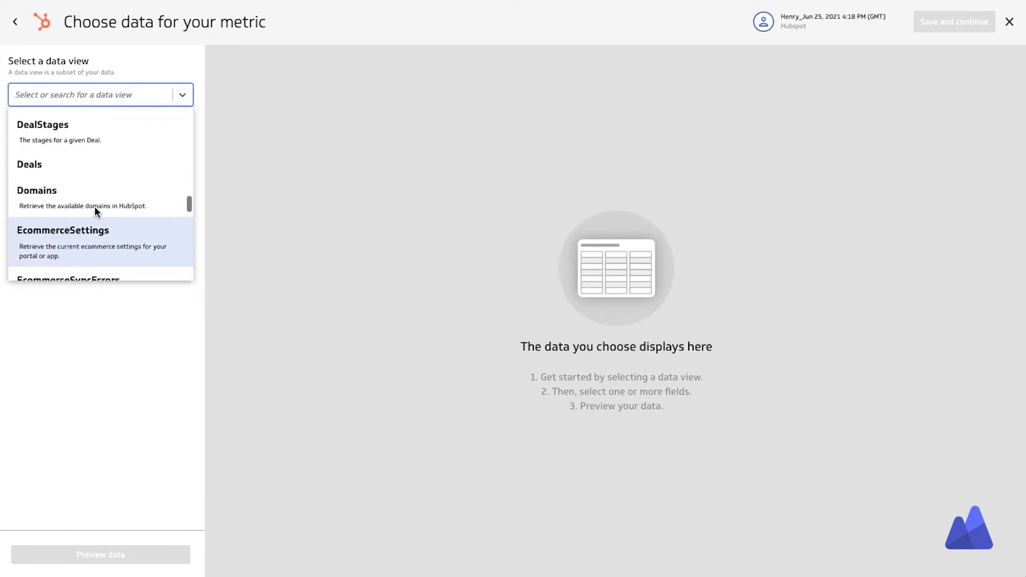
{"action": "left_click", "coordinate": [38, 165]}
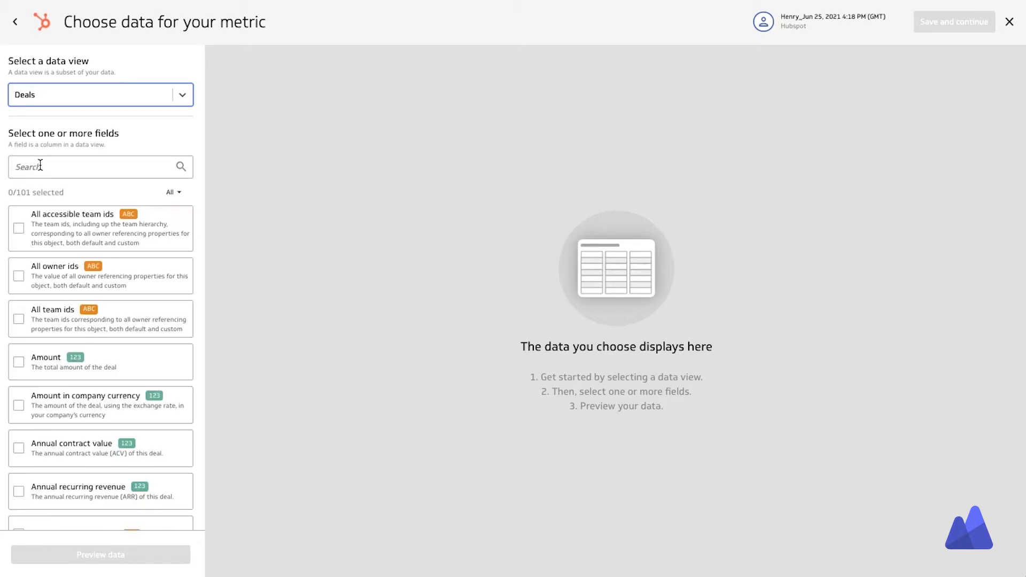
Include the Amount and Create Date fields from the Deals data view, searching the fields for "date".
{"action": "scroll", "coordinate": [93, 444], "scroll_direction": "down", "scroll_amount": 3}
{"action": "scroll", "coordinate": [94, 432], "scroll_direction": "up", "scroll_amount": 3}
{"action": "left_click", "coordinate": [19, 337]}
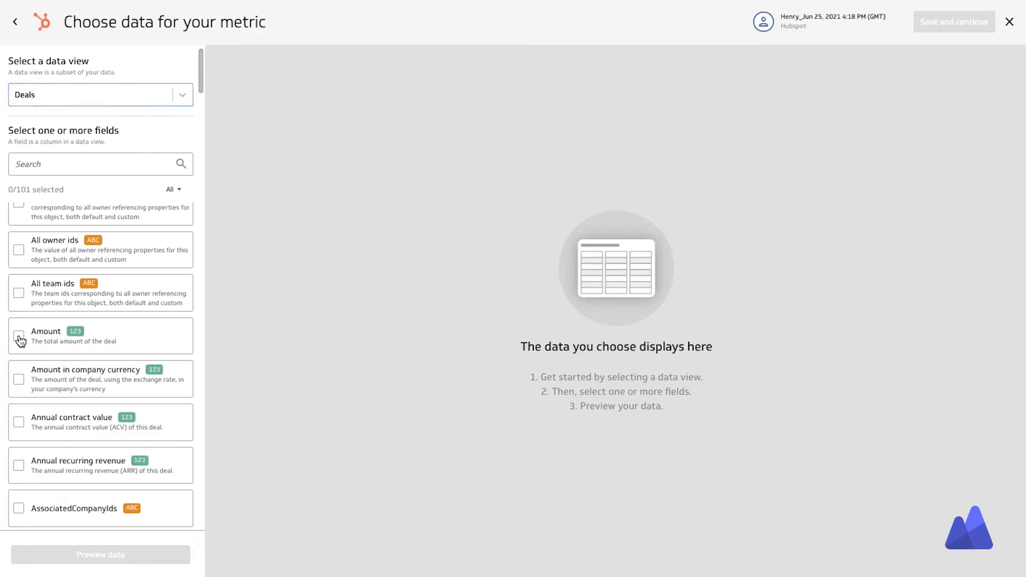
{"action": "left_click", "coordinate": [58, 164]}
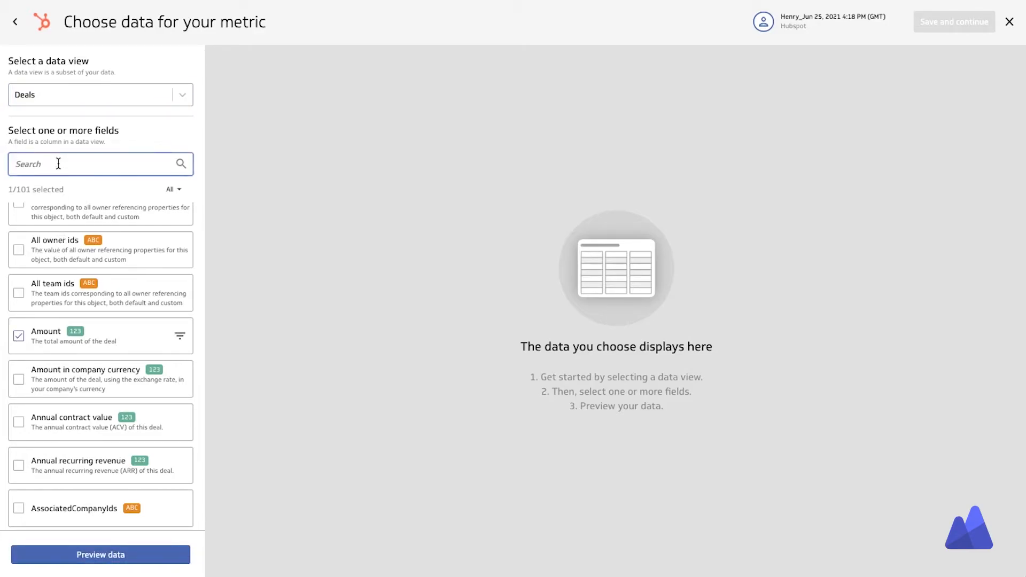
{"action": "type", "text": "date"}
{"action": "left_click", "coordinate": [19, 267]}
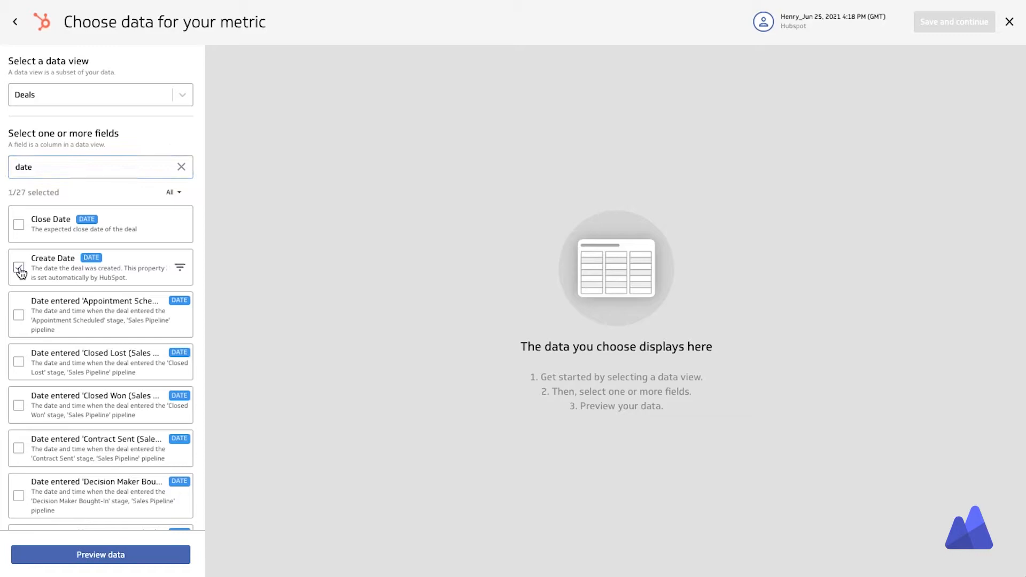
Filter Create Date to greater or equals a custom date of 14 days ago and apply the filter.
{"action": "left_click", "coordinate": [180, 269]}
{"action": "left_click", "coordinate": [111, 315]}
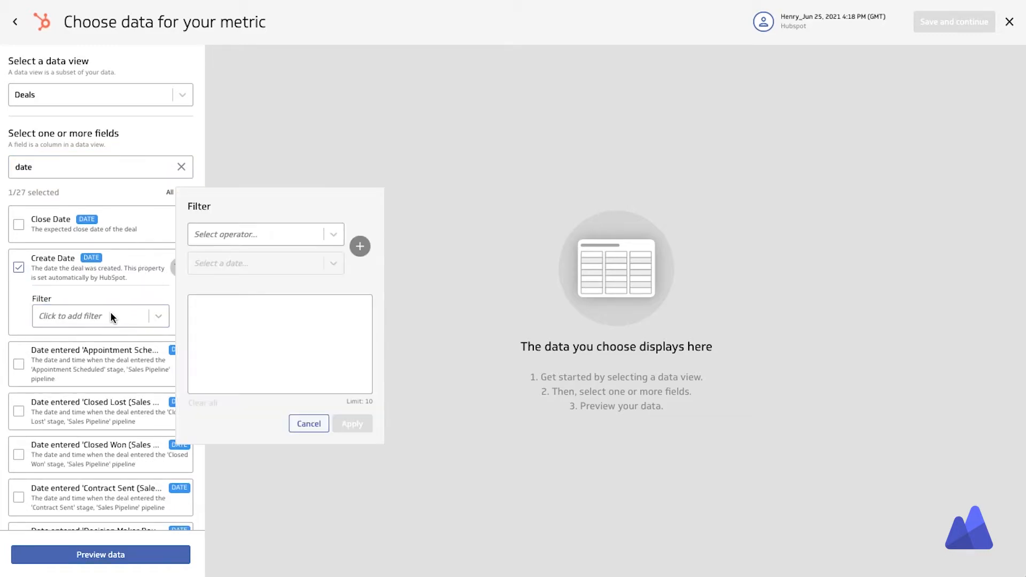
{"action": "left_click", "coordinate": [245, 235]}
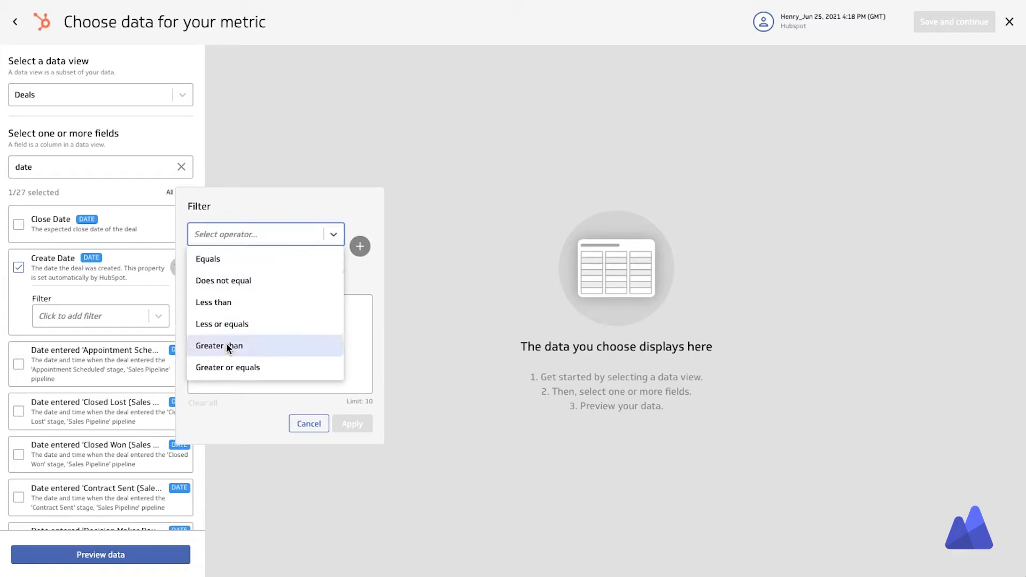
{"action": "left_click", "coordinate": [240, 367]}
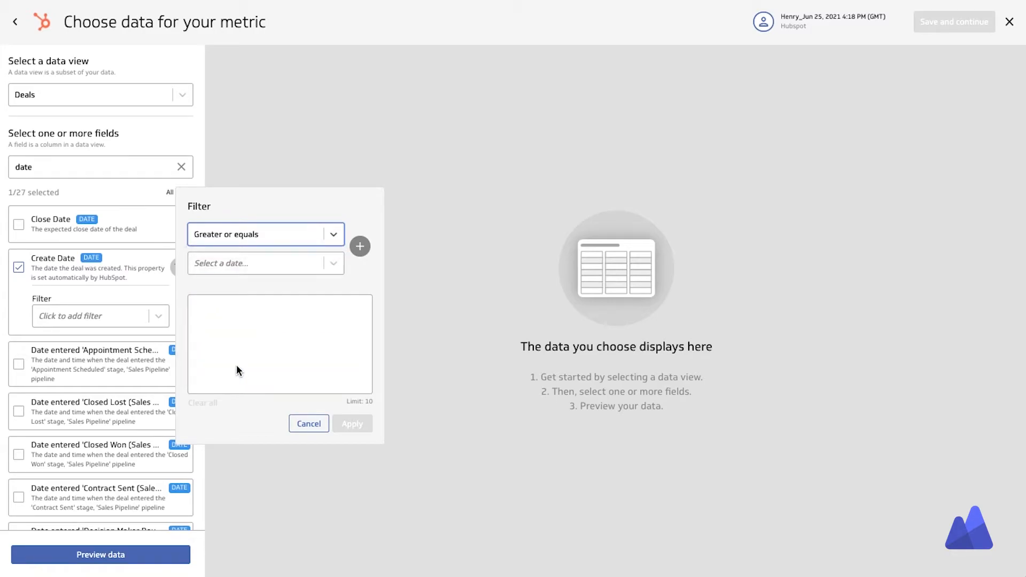
{"action": "left_click", "coordinate": [265, 262]}
{"action": "scroll", "coordinate": [230, 383], "scroll_direction": "down", "scroll_amount": 2}
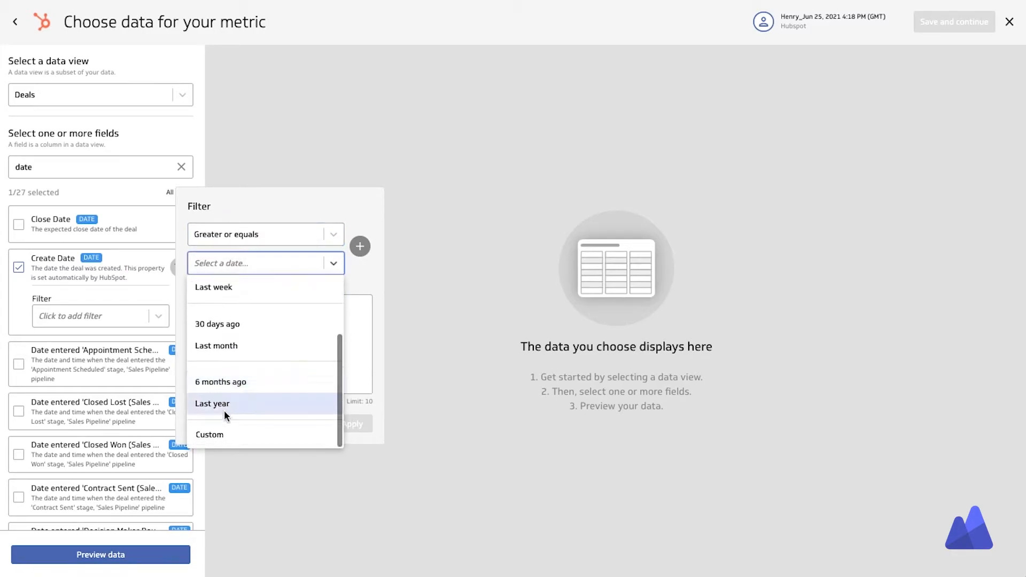
{"action": "left_click", "coordinate": [220, 433]}
{"action": "left_click_drag", "start_coordinate": [213, 292], "coordinate": [181, 293]}
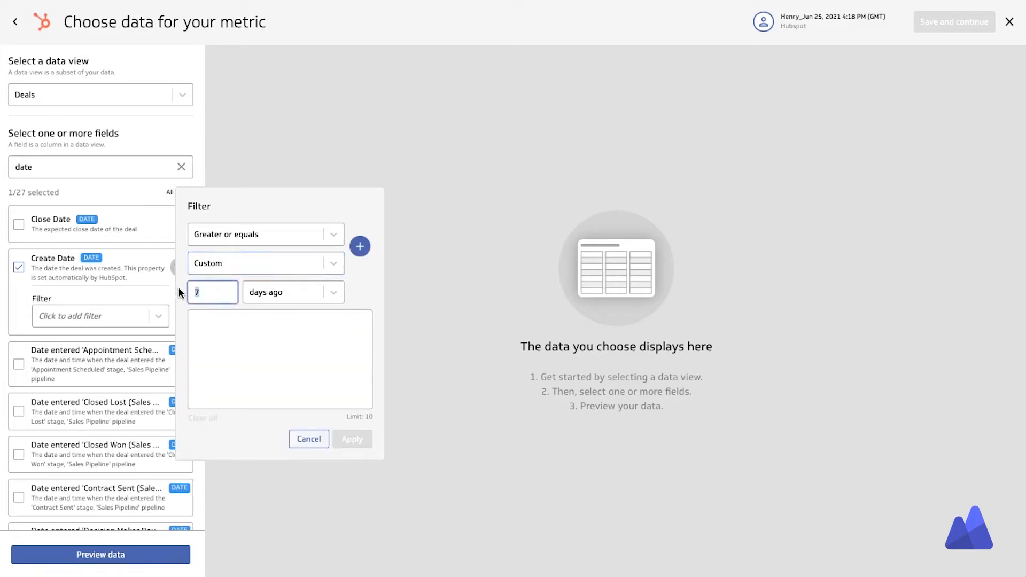
{"action": "type", "text": "14"}
{"action": "left_click", "coordinate": [361, 247]}
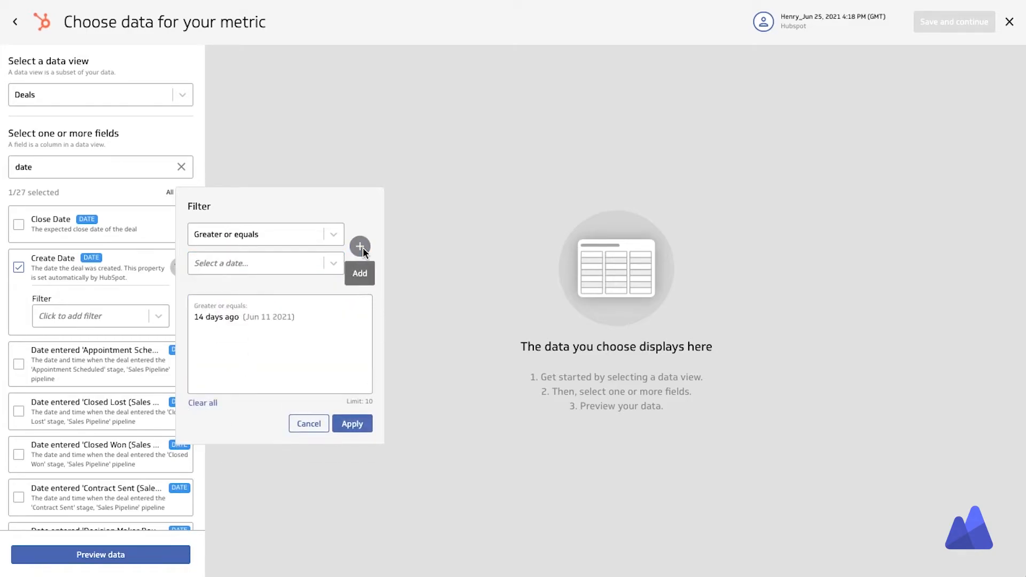
{"action": "left_click", "coordinate": [352, 425]}
Include the Is Deal Closed? and Deal owner fields, searching the fields for "closed" and "owner".
{"action": "left_click_drag", "start_coordinate": [60, 169], "coordinate": [9, 173]}
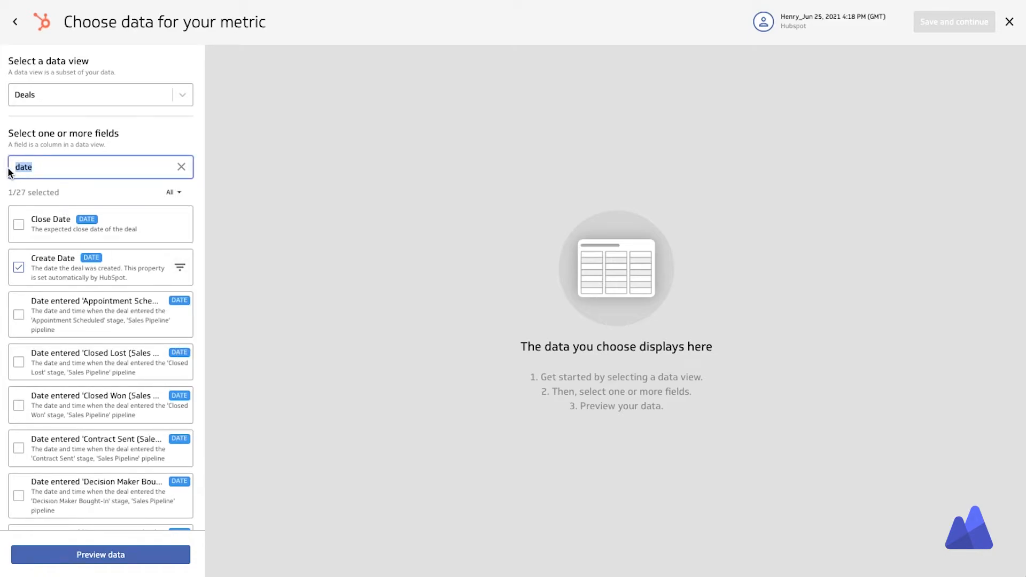
{"action": "type", "text": "closed"}
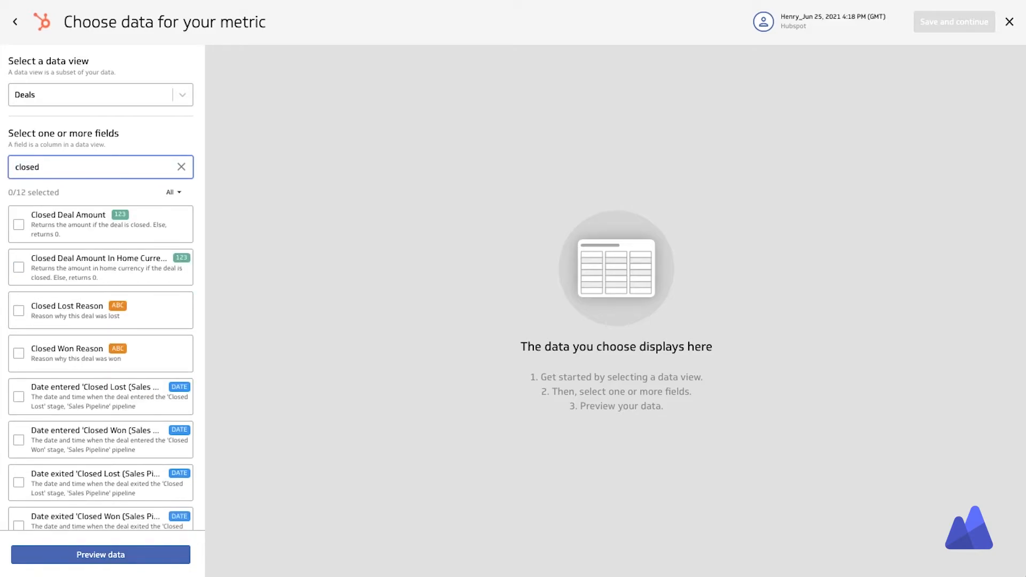
{"action": "scroll", "coordinate": [77, 465], "scroll_direction": "down", "scroll_amount": 4}
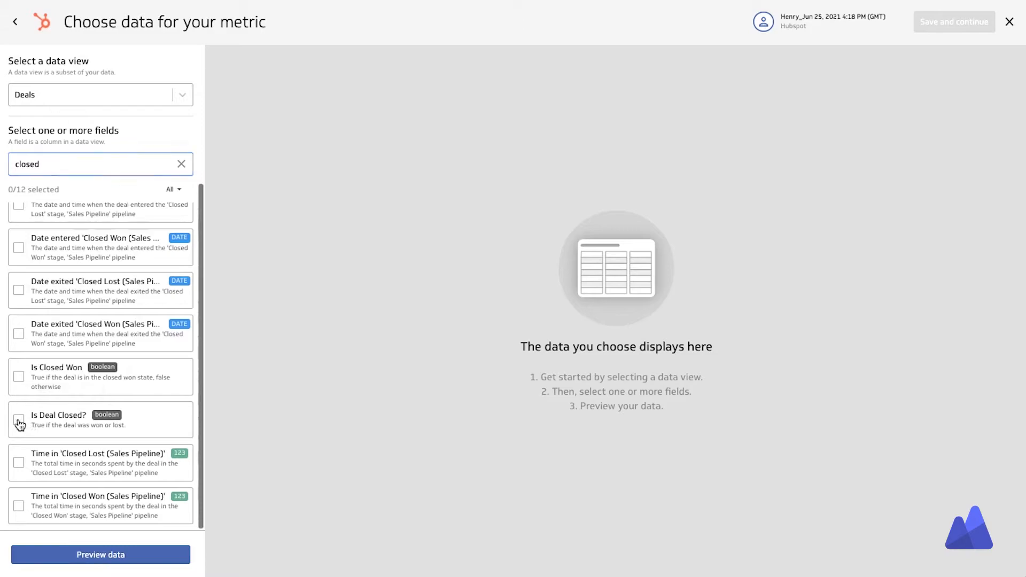
{"action": "left_click", "coordinate": [20, 420]}
{"action": "left_click_drag", "start_coordinate": [55, 165], "coordinate": [0, 170]}
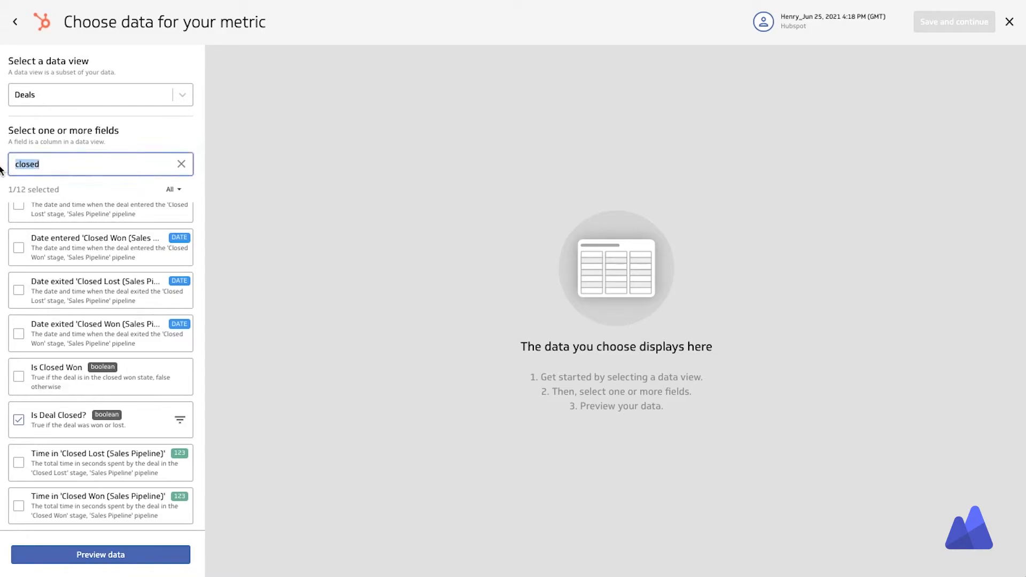
{"action": "type", "text": "owner"}
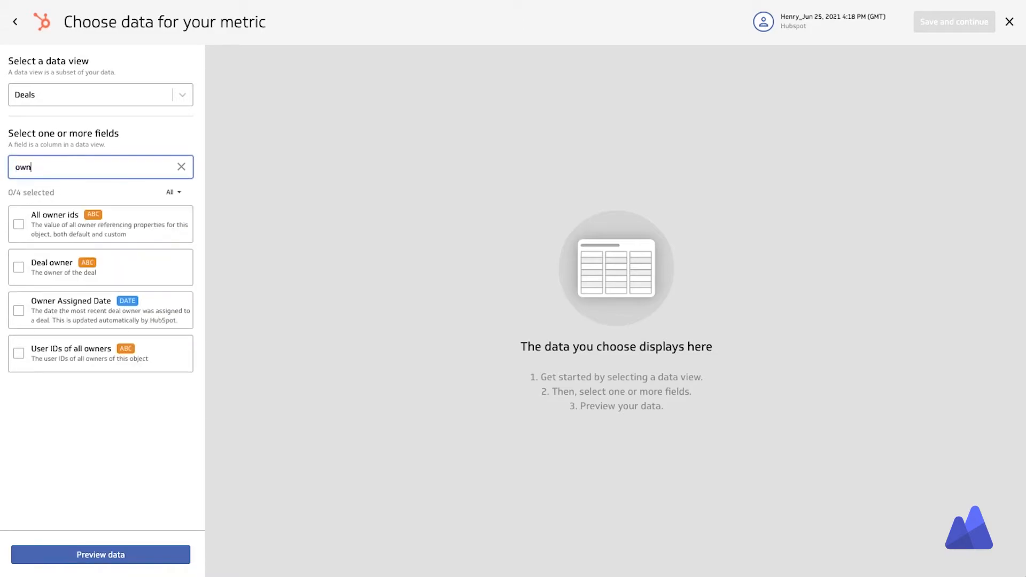
{"action": "left_click", "coordinate": [18, 268]}
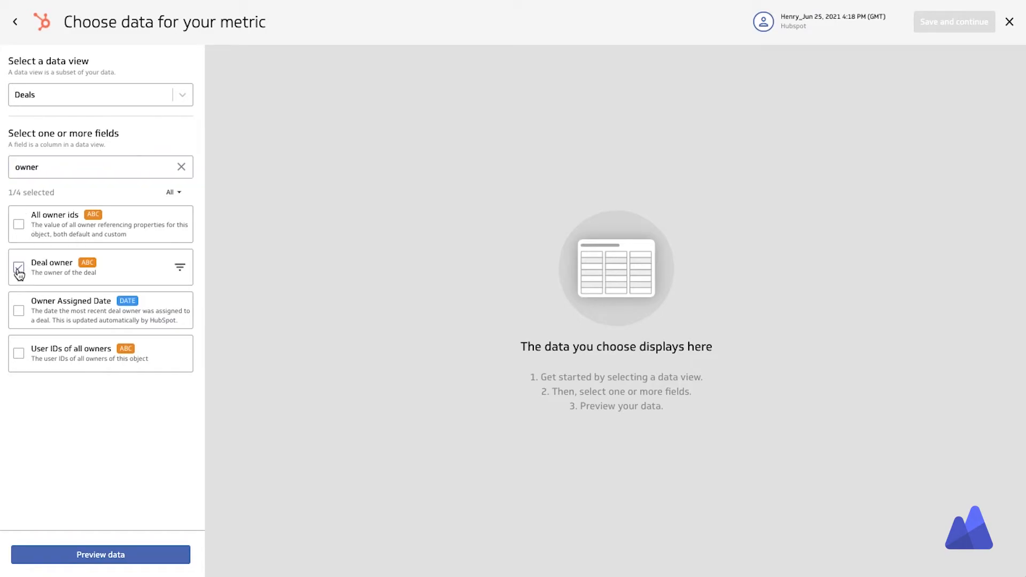
Preview the Deals data, clear the field search and limit the field list to selected fields.
{"action": "left_click", "coordinate": [96, 556]}
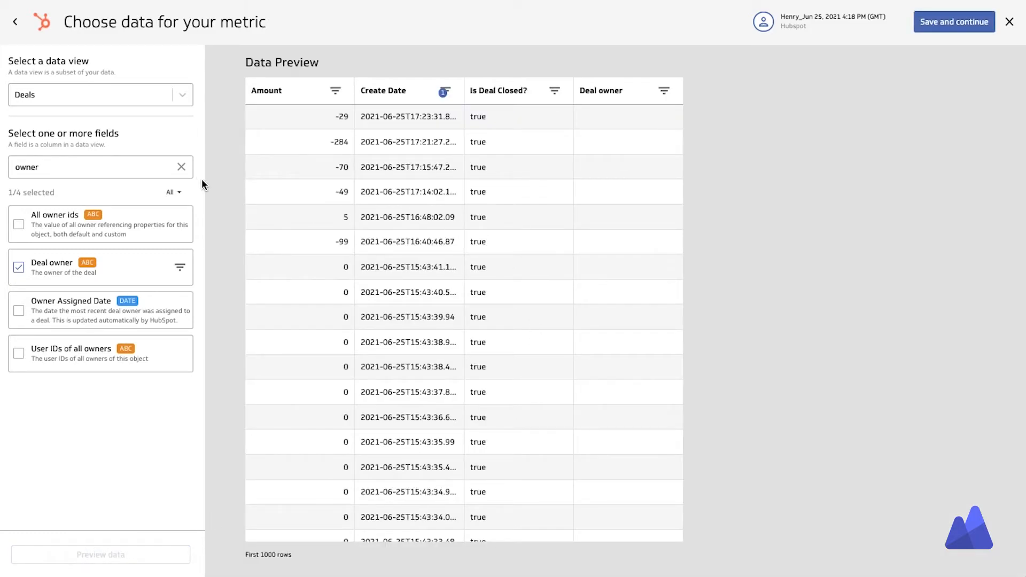
{"action": "left_click", "coordinate": [181, 167]}
{"action": "left_click", "coordinate": [179, 193]}
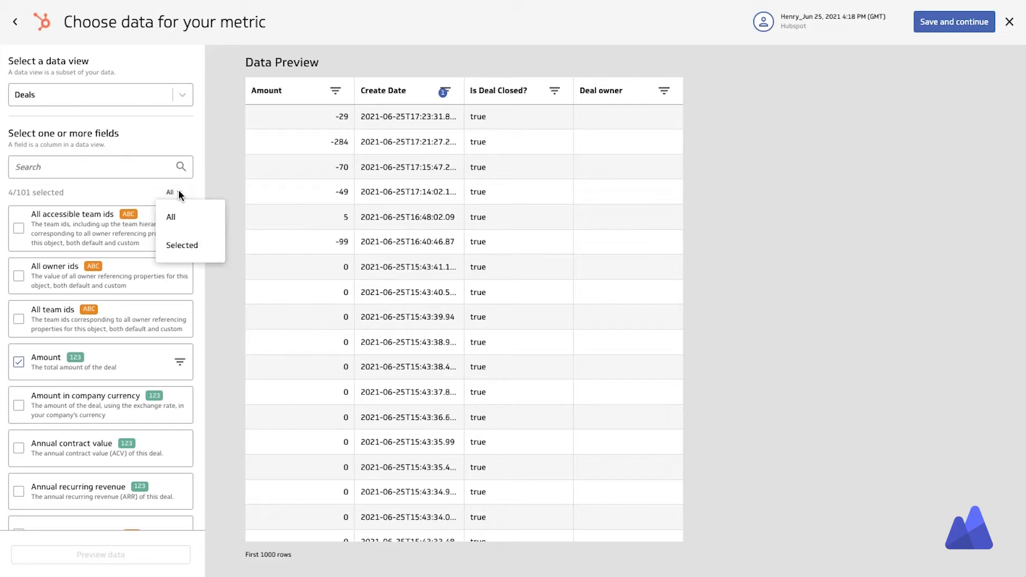
{"action": "left_click", "coordinate": [179, 244]}
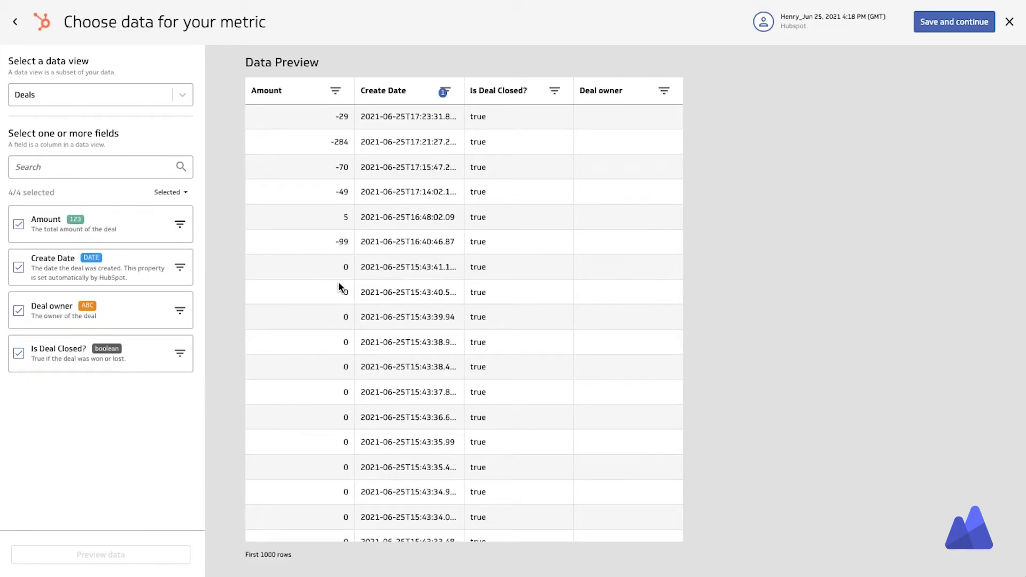
Filter the Amount column to values that do not equal 0 and apply the filter.
{"action": "left_click", "coordinate": [338, 93]}
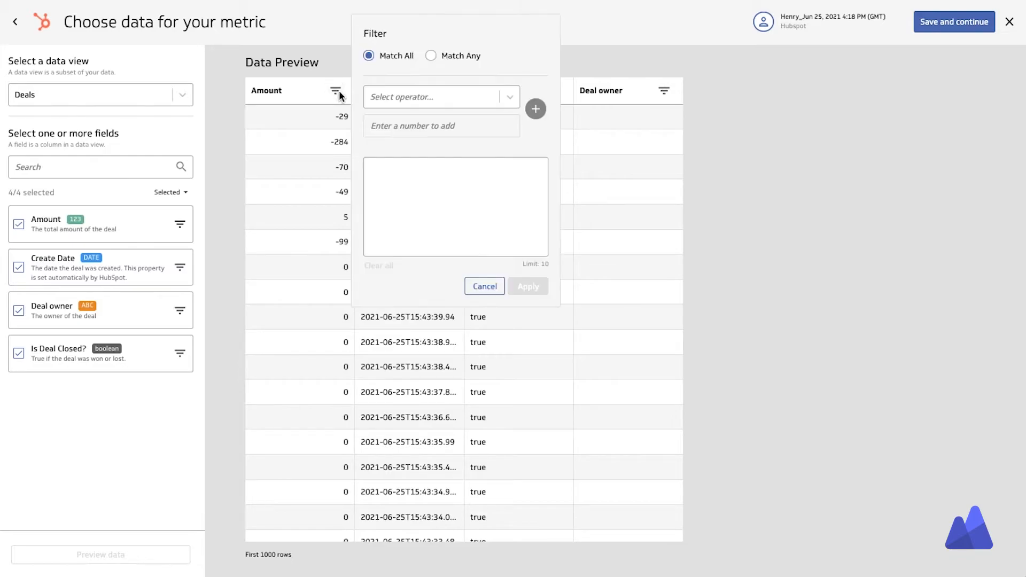
{"action": "left_click", "coordinate": [392, 96]}
{"action": "left_click", "coordinate": [394, 142]}
{"action": "left_click", "coordinate": [396, 129]}
{"action": "type", "text": "0"}
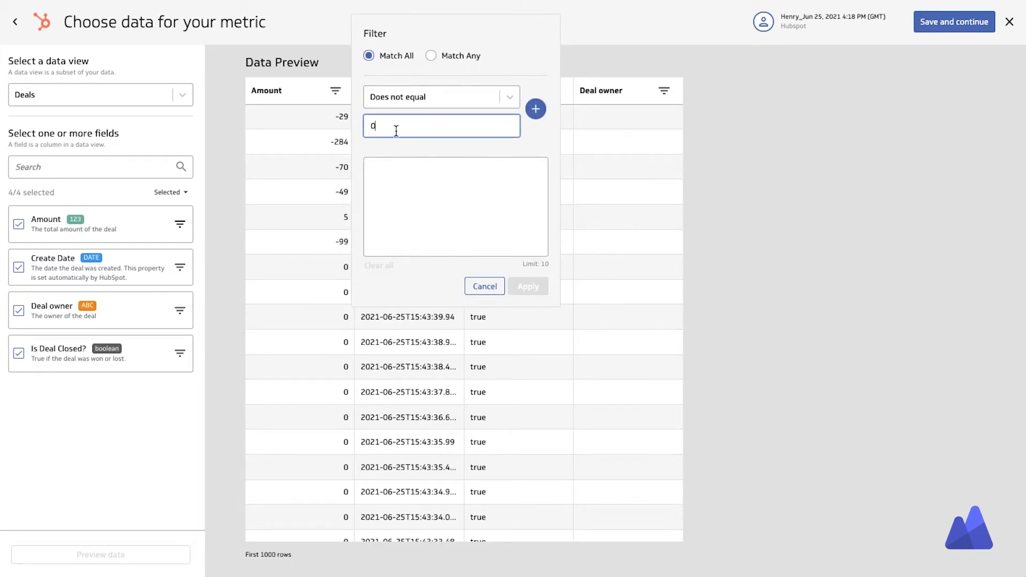
{"action": "left_click", "coordinate": [536, 110]}
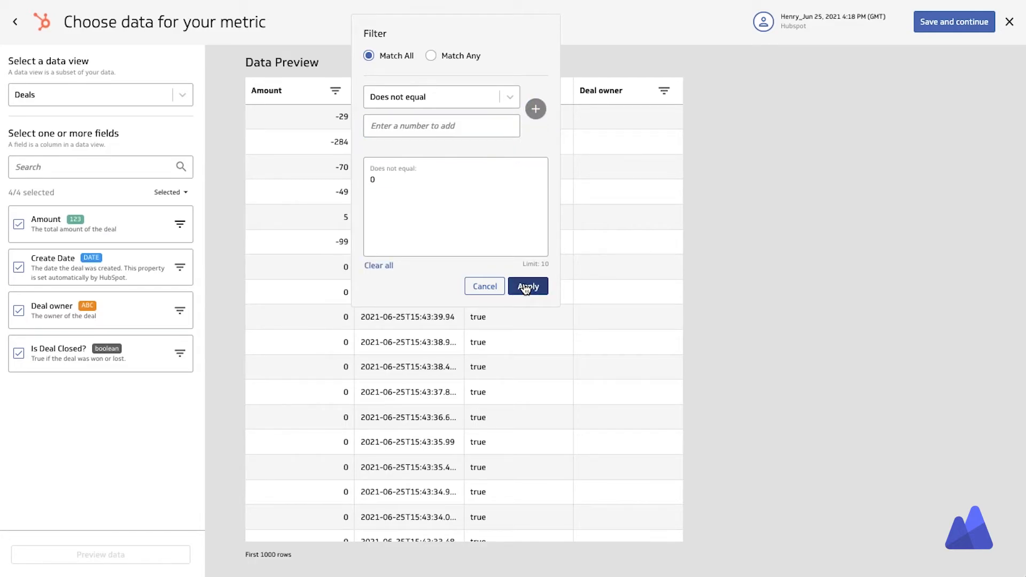
{"action": "left_click", "coordinate": [518, 291]}
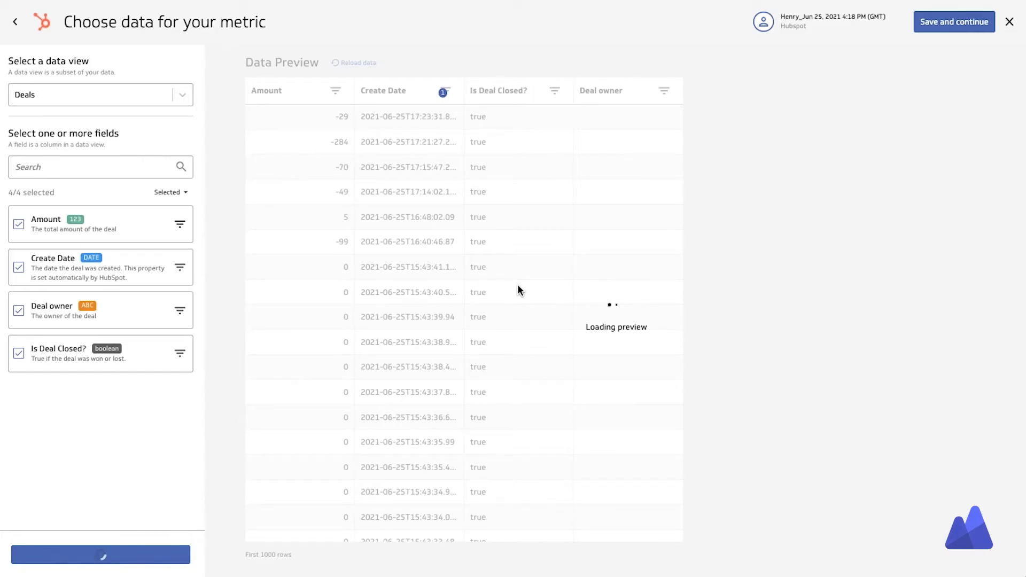
Filter the Is Deal Closed? column to equals False, apply it, and save the data selection to continue.
{"action": "scroll", "coordinate": [513, 297], "scroll_direction": "down", "scroll_amount": 15}
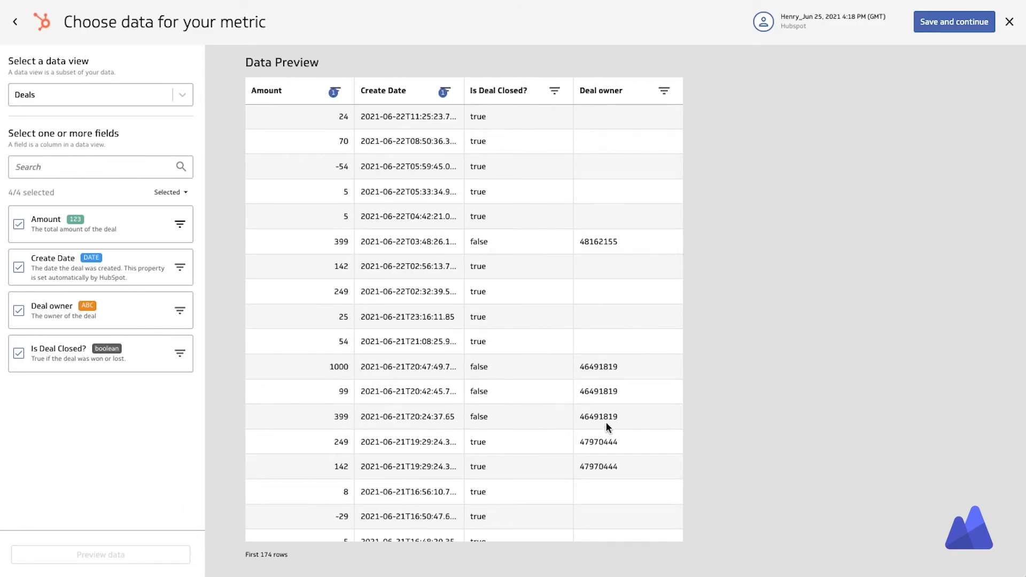
{"action": "left_click", "coordinate": [555, 92]}
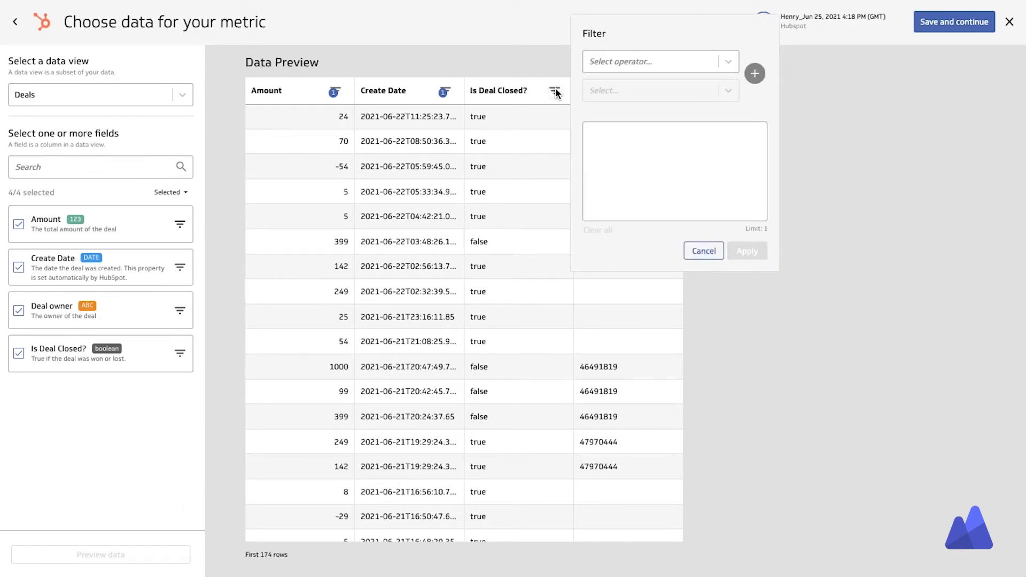
{"action": "left_click", "coordinate": [614, 62]}
{"action": "left_click", "coordinate": [602, 86]}
{"action": "left_click", "coordinate": [602, 91]}
{"action": "left_click", "coordinate": [605, 136]}
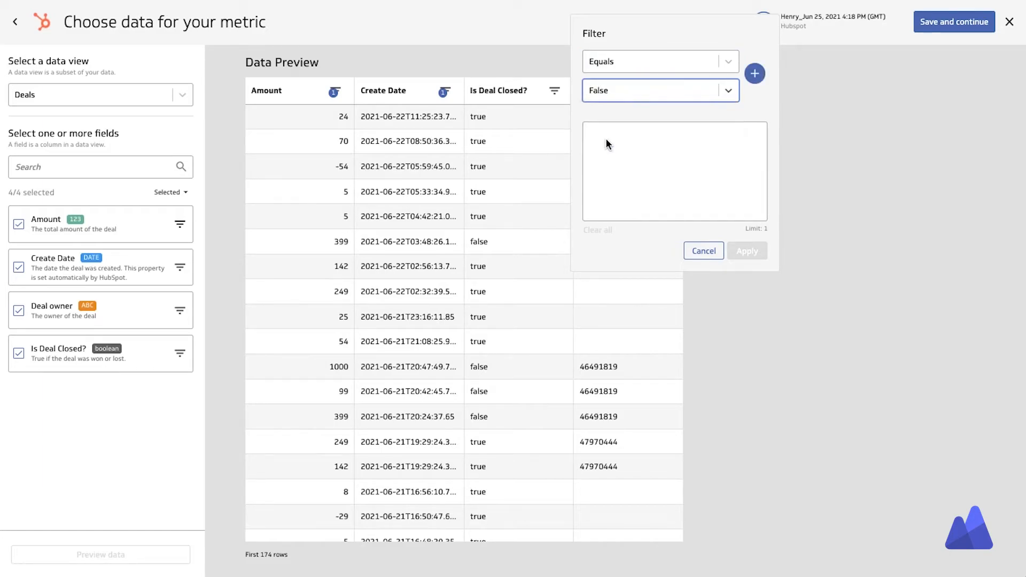
{"action": "left_click", "coordinate": [755, 73]}
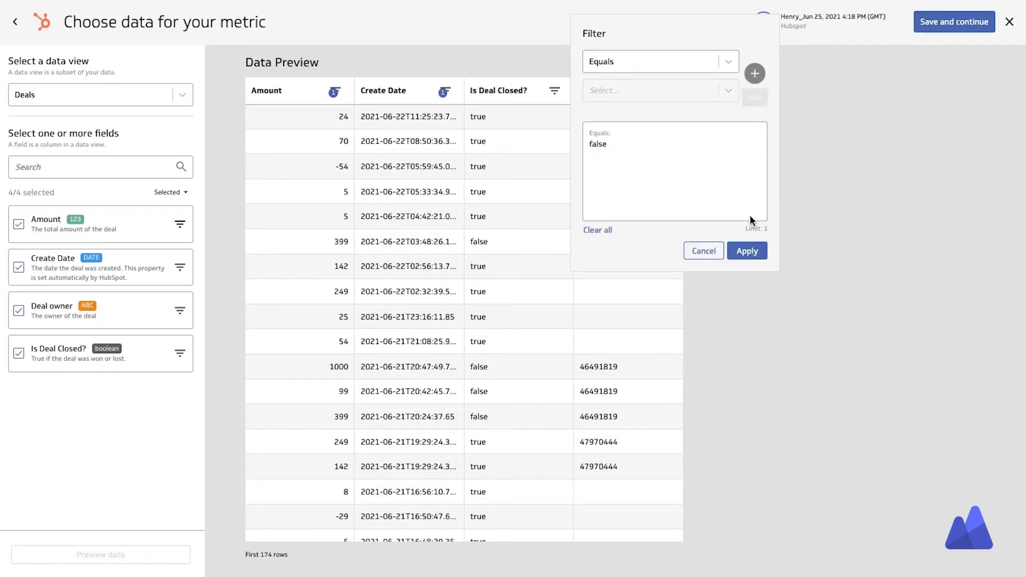
{"action": "left_click", "coordinate": [748, 251]}
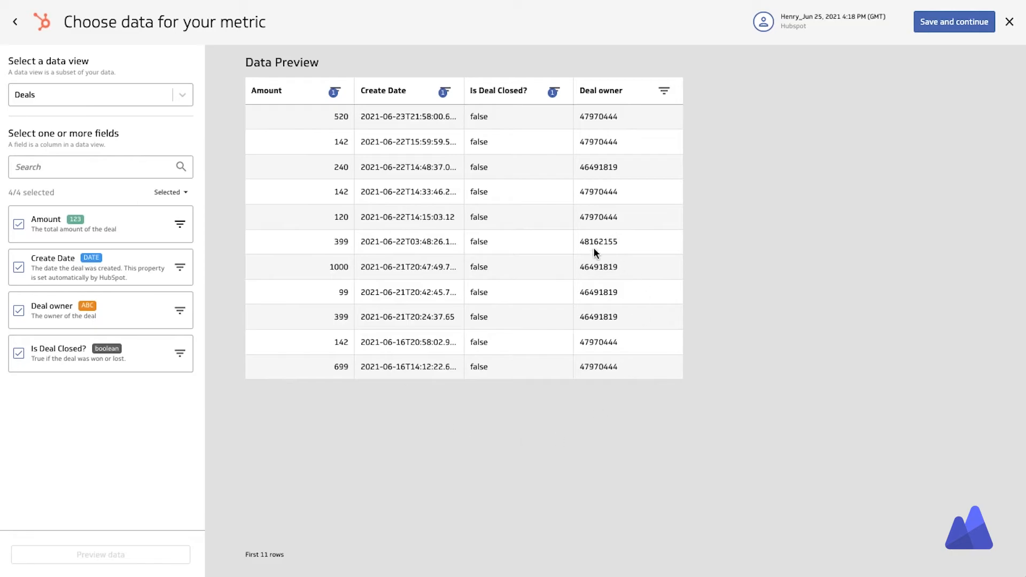
{"action": "left_click", "coordinate": [937, 28]}
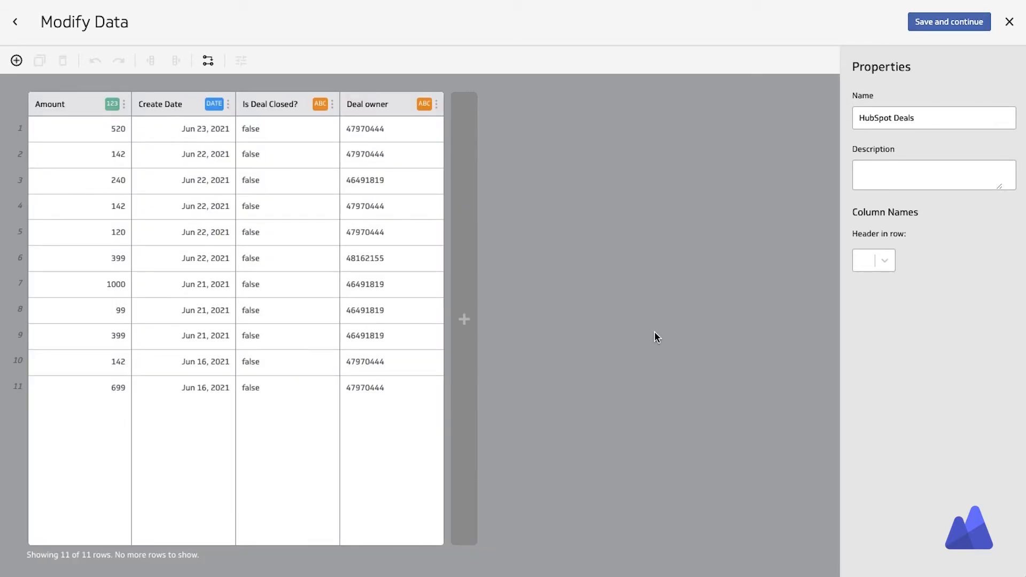
Rename the modelled data source to Open Deals and set the Amount column's data format to Currency.
{"action": "left_click_drag", "start_coordinate": [923, 117], "coordinate": [850, 122]}
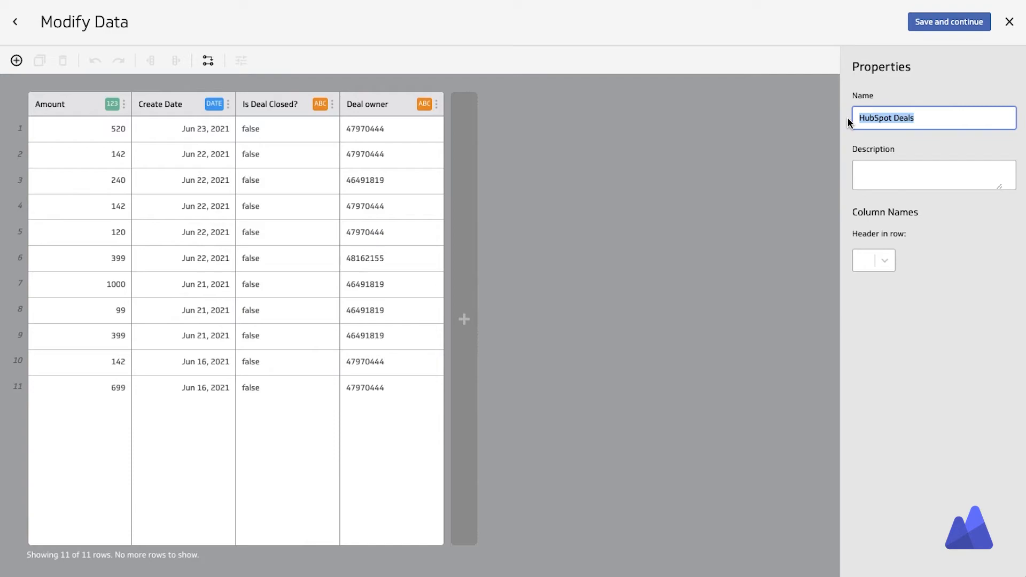
{"action": "type", "text": "Open Deals"}
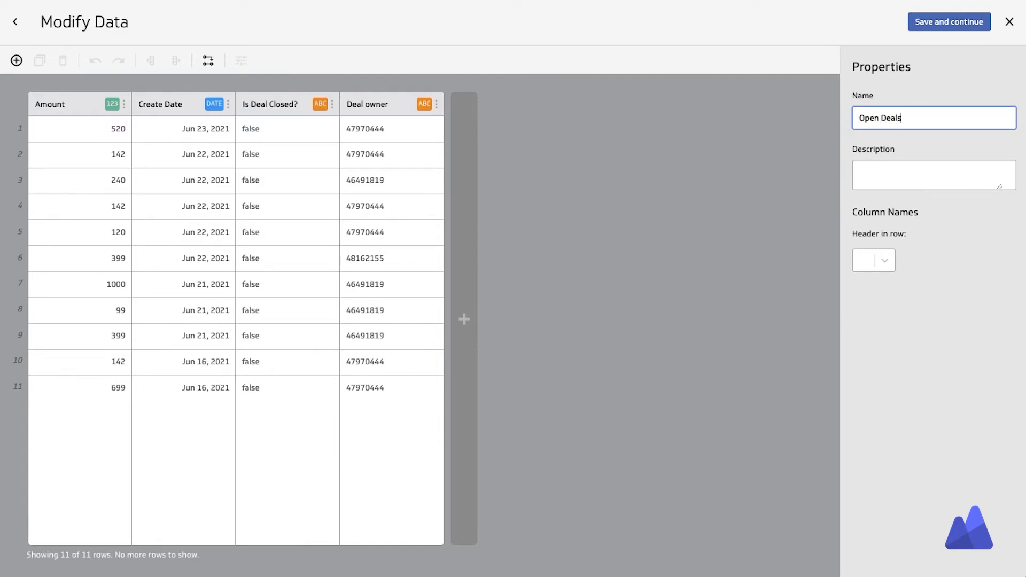
{"action": "left_click", "coordinate": [781, 183]}
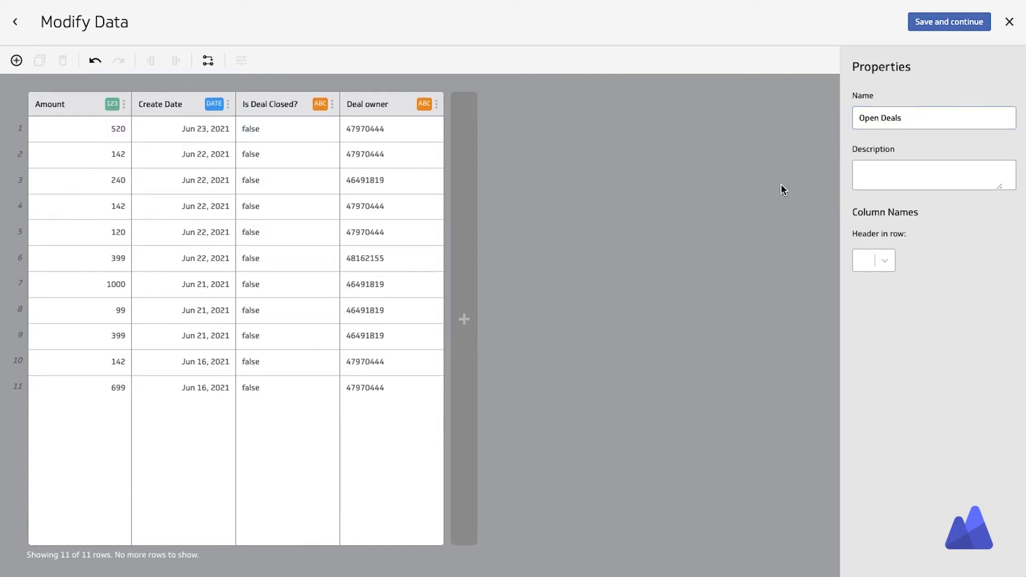
{"action": "left_click", "coordinate": [111, 104]}
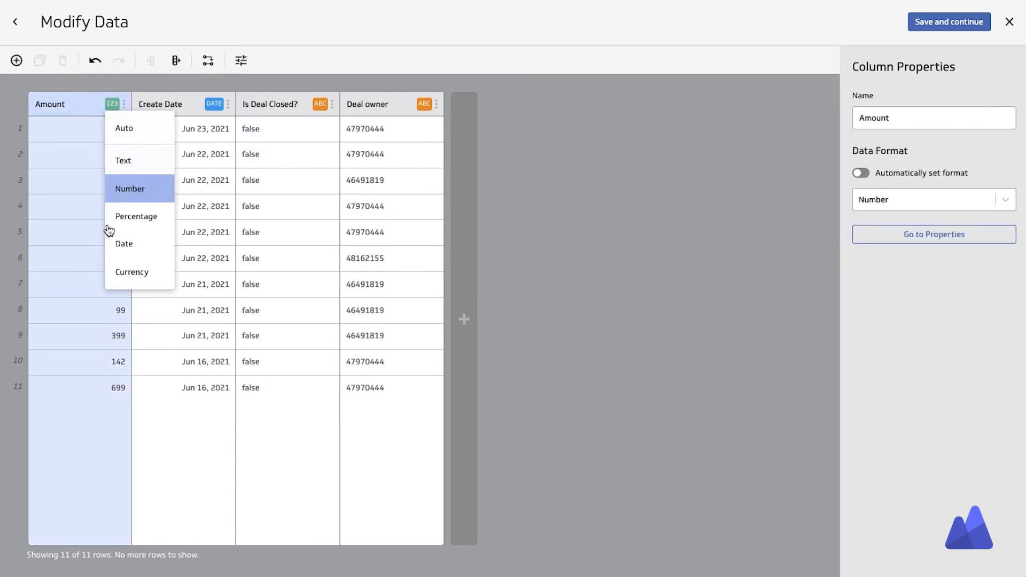
{"action": "left_click", "coordinate": [126, 274]}
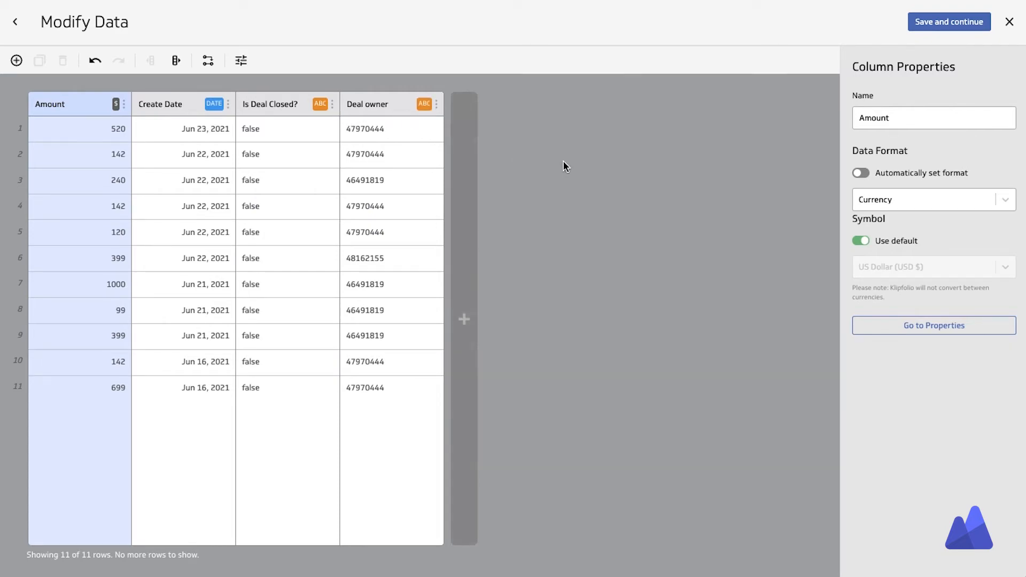
Start a merge with the Hubspot Owner Lookup data source, associating Deal owner with OwnerId.
{"action": "left_click", "coordinate": [210, 62]}
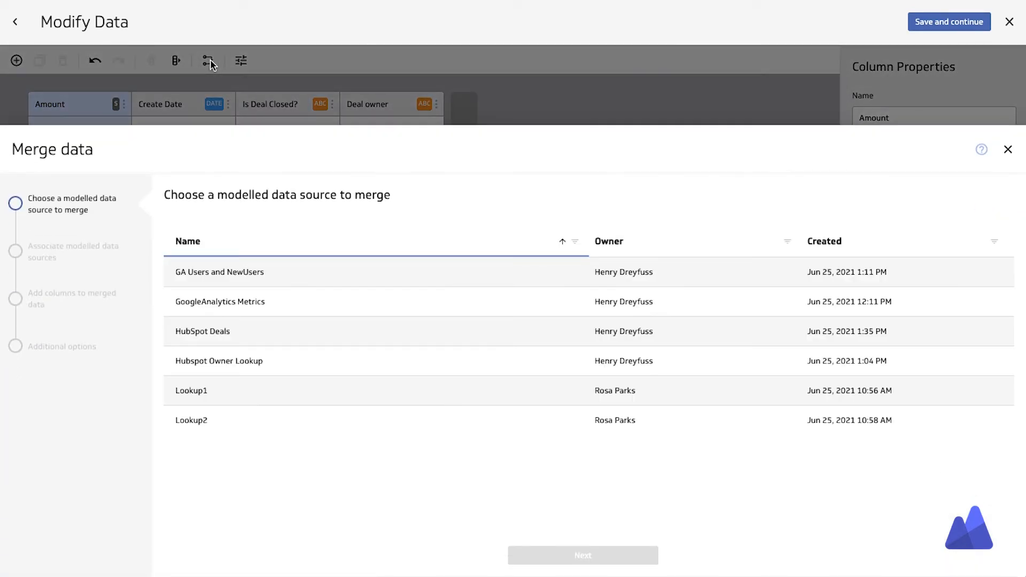
{"action": "left_click", "coordinate": [225, 363]}
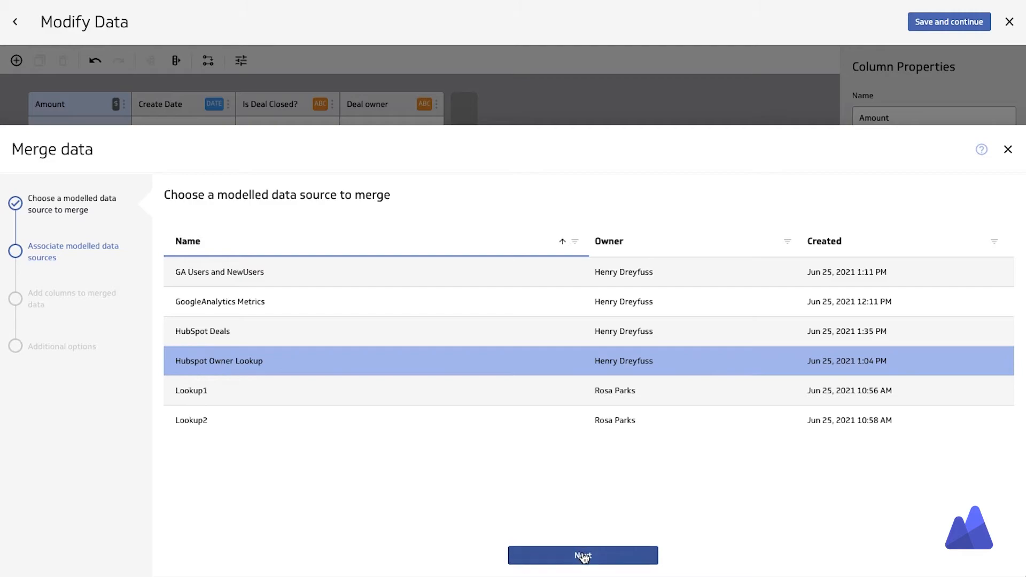
{"action": "left_click", "coordinate": [583, 556]}
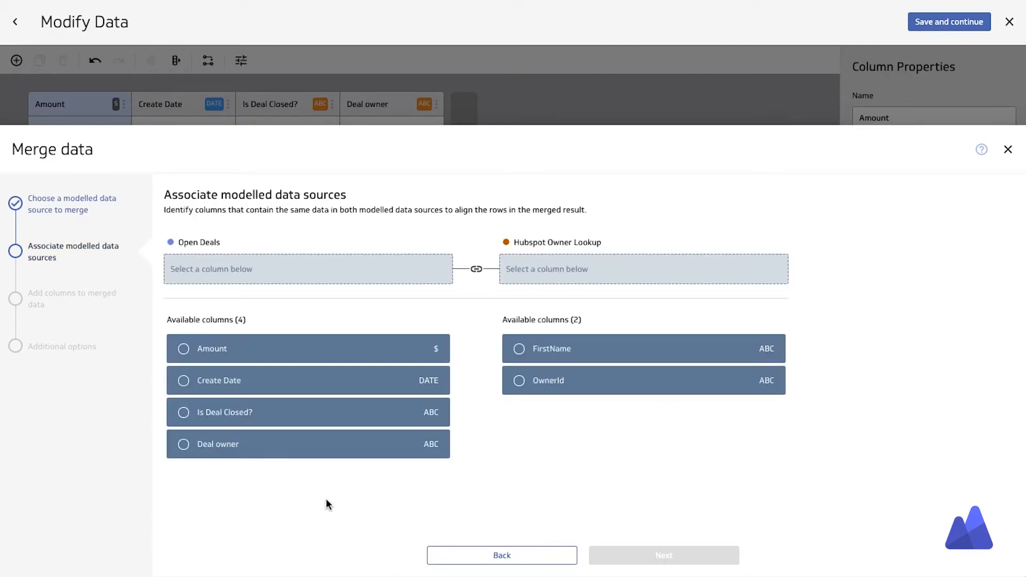
{"action": "left_click", "coordinate": [201, 444]}
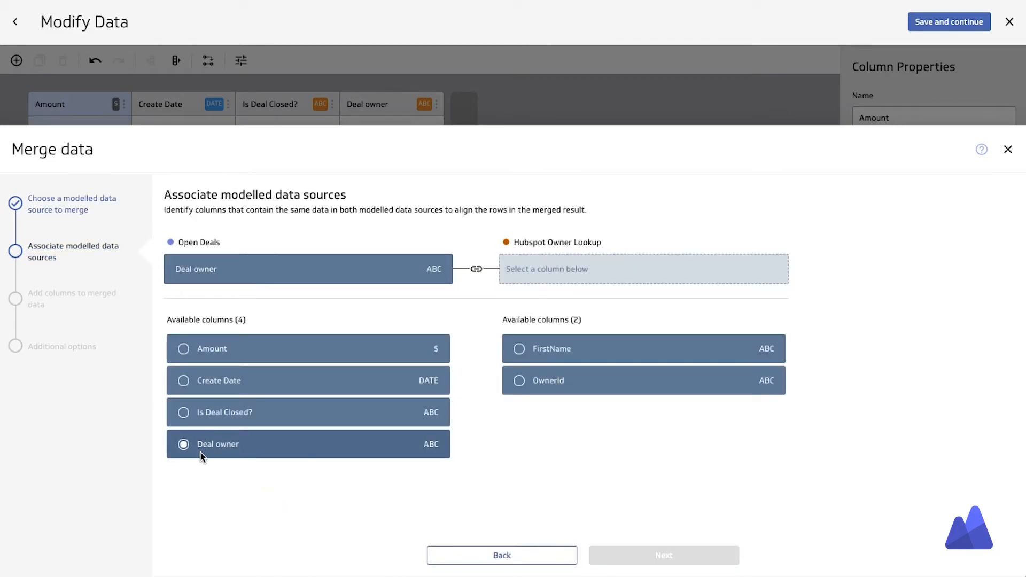
{"action": "left_click", "coordinate": [531, 385]}
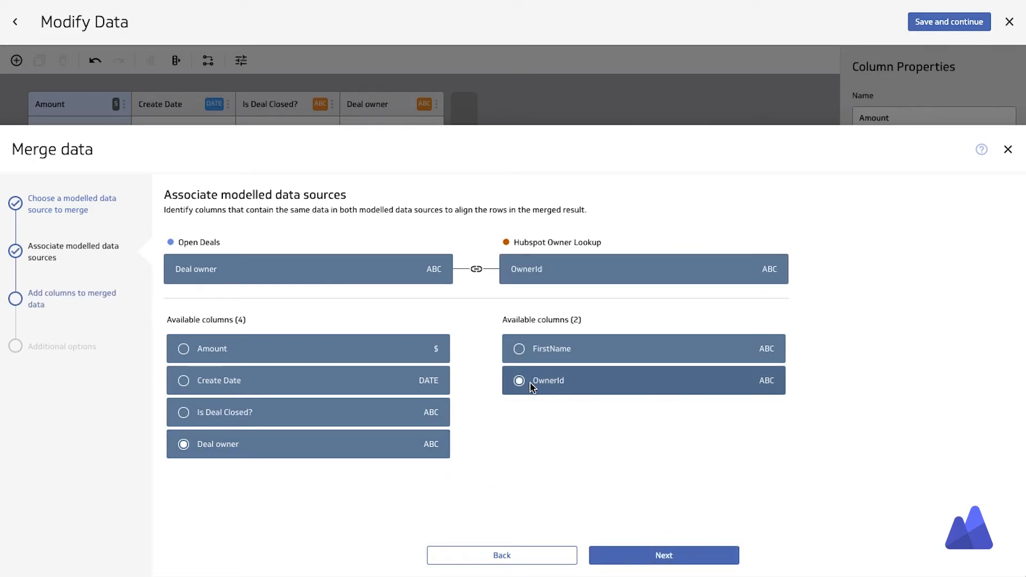
{"action": "left_click", "coordinate": [614, 553]}
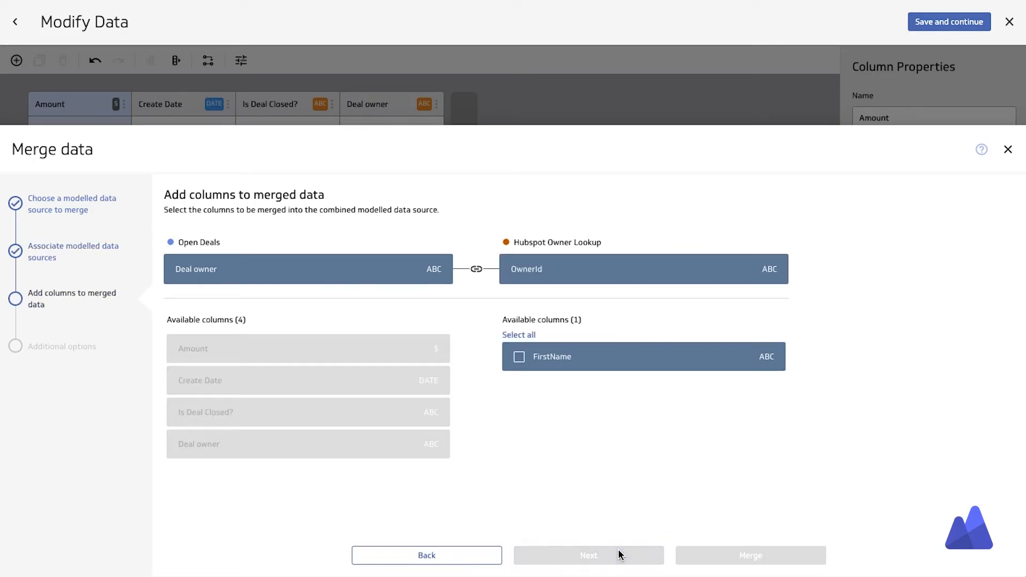
Add the FirstName column to the merged data and complete the merge with the default match options.
{"action": "left_click", "coordinate": [519, 358]}
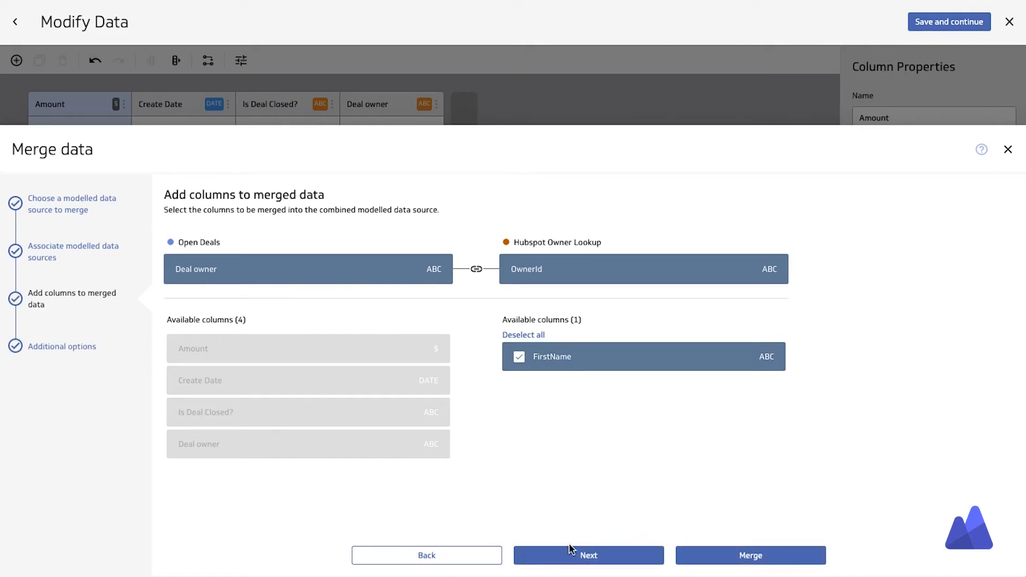
{"action": "left_click", "coordinate": [576, 557]}
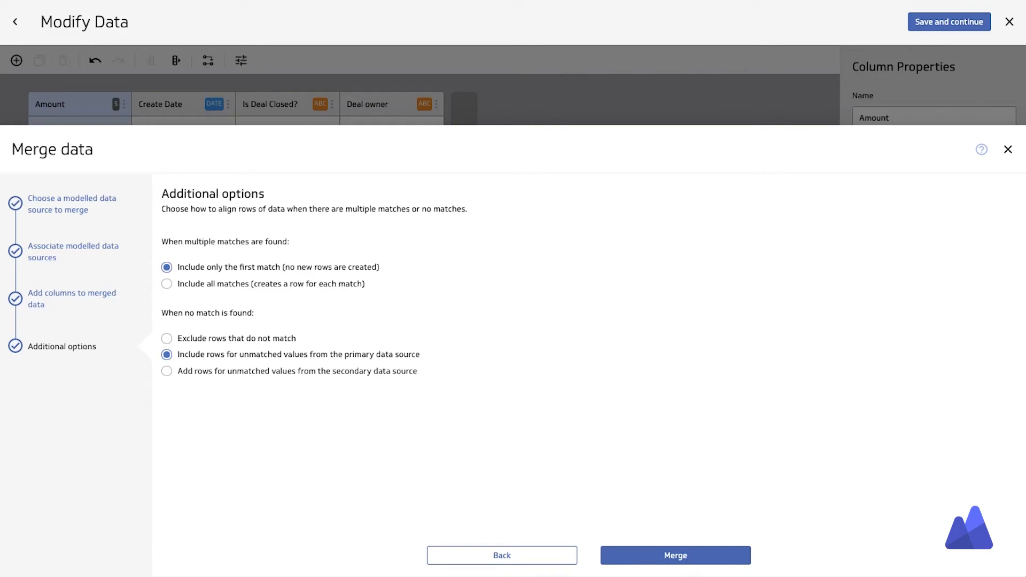
{"action": "left_click", "coordinate": [639, 559]}
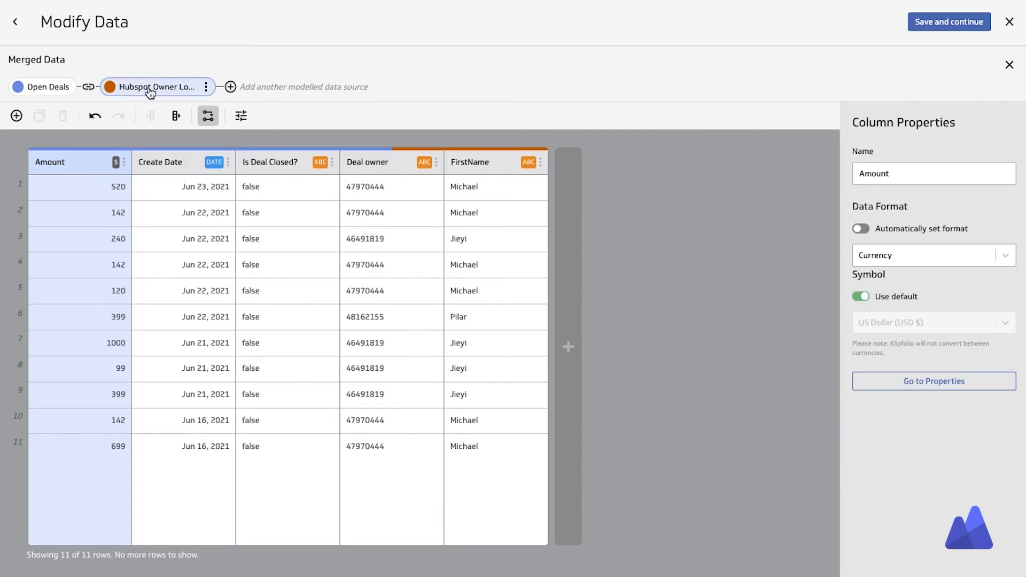
{"action": "left_click", "coordinate": [206, 86]}
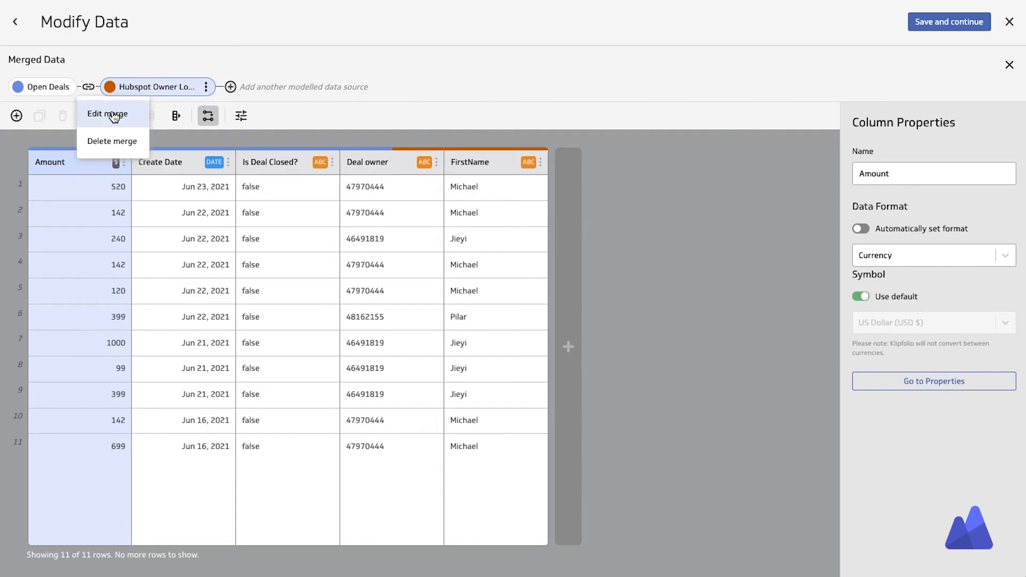
{"action": "left_click", "coordinate": [641, 160]}
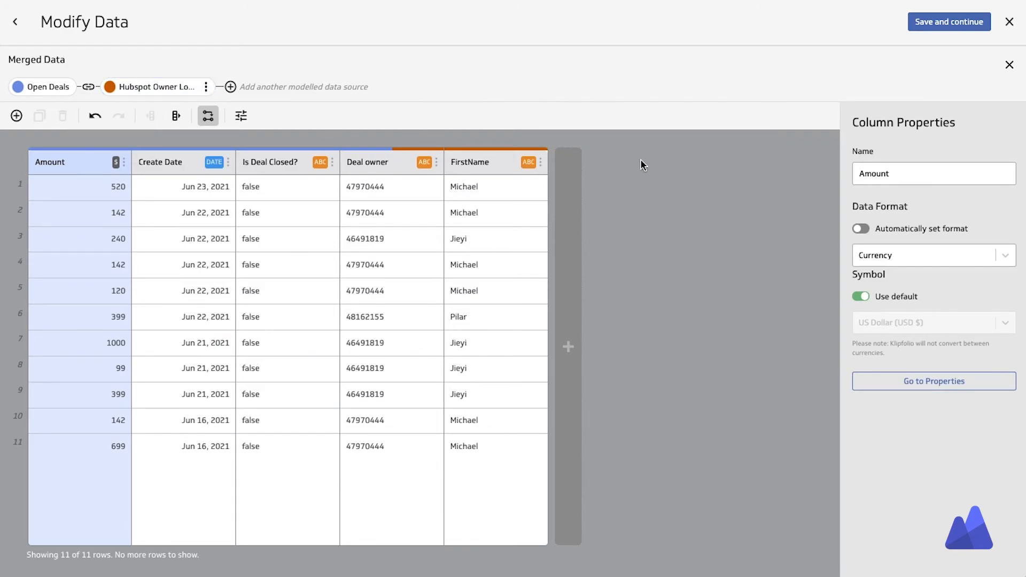
Save the merged data and choose Amount as the metric value, keeping Sum as the default aggregation.
{"action": "left_click", "coordinate": [836, 171]}
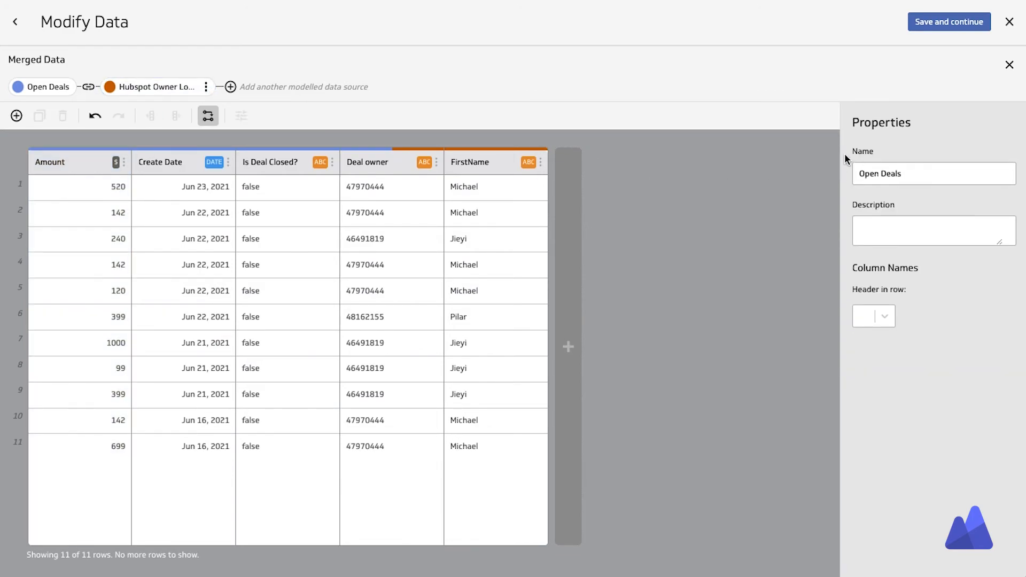
{"action": "left_click", "coordinate": [955, 25]}
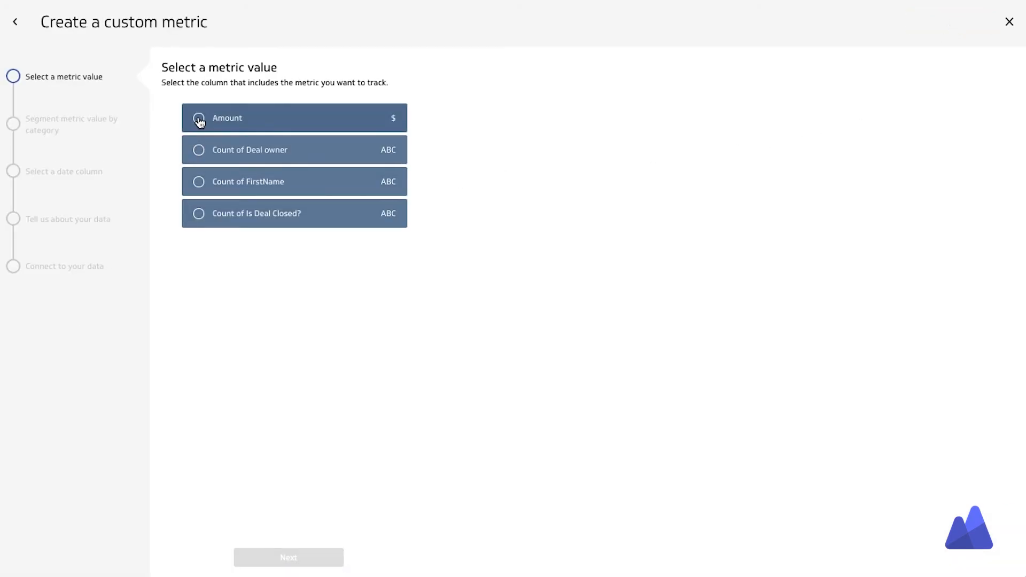
{"action": "left_click", "coordinate": [199, 119]}
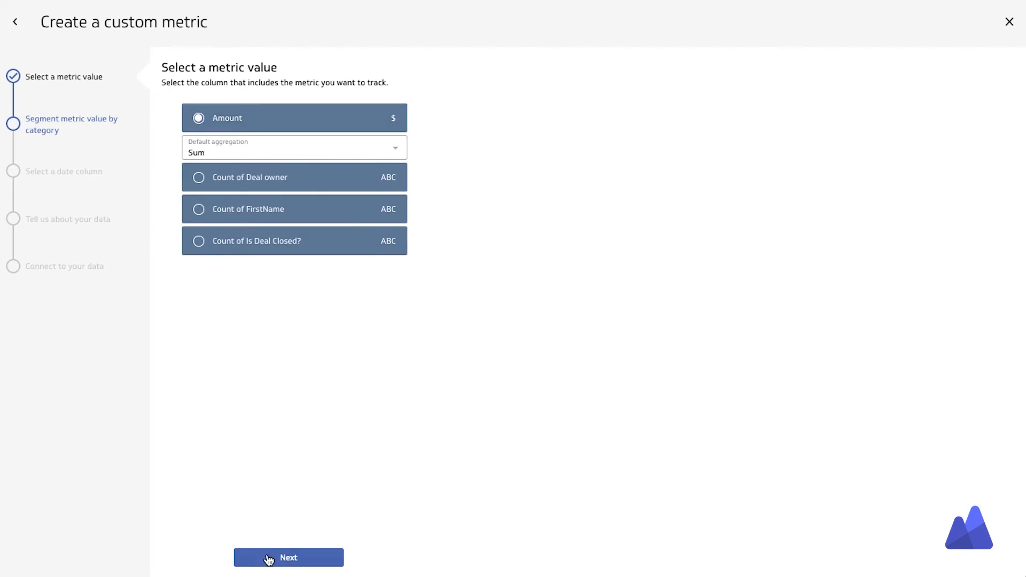
{"action": "left_click", "coordinate": [270, 560]}
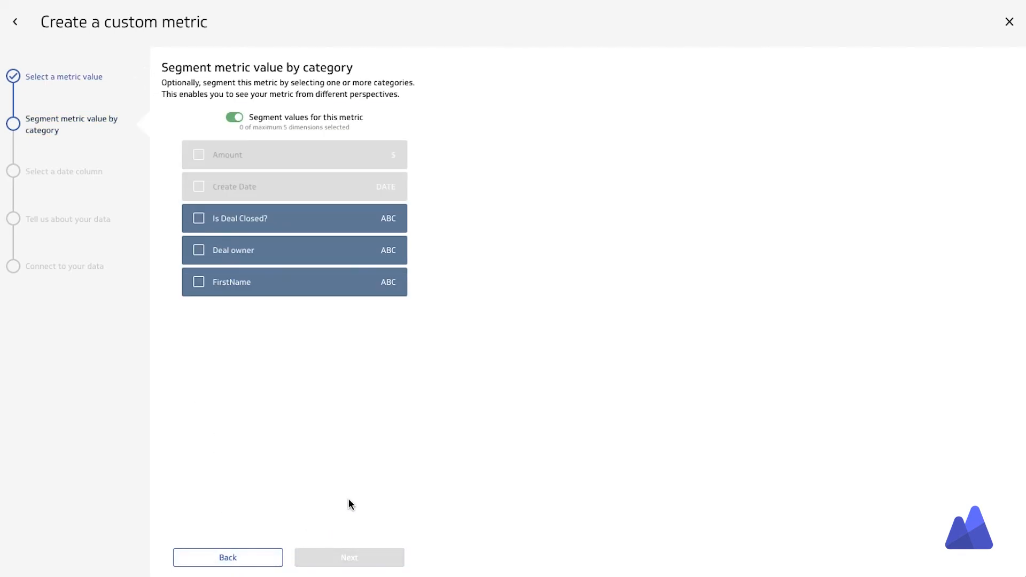
Segment the metric by FirstName and accept Create Date as its date column.
{"action": "left_click", "coordinate": [200, 284]}
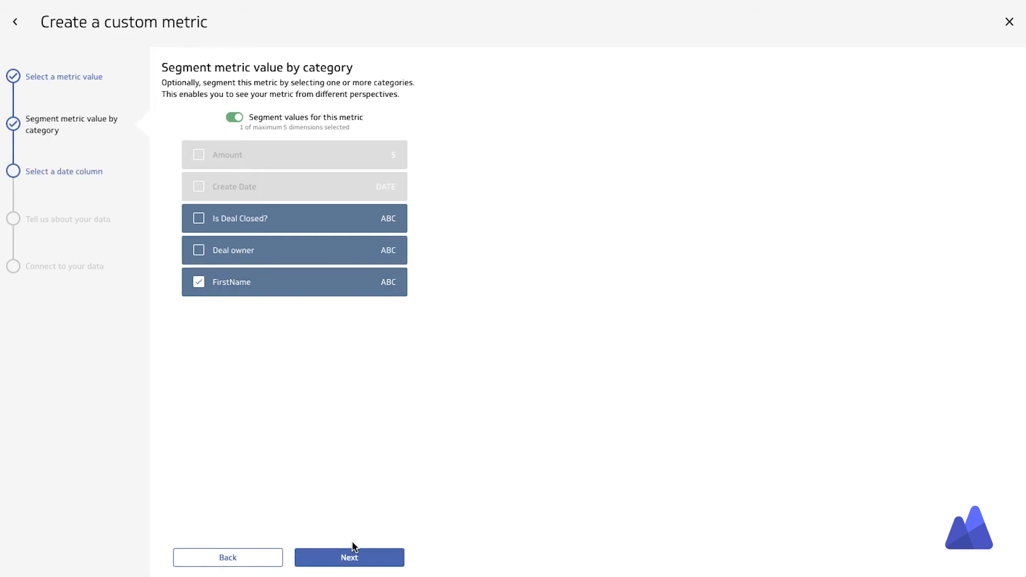
{"action": "left_click", "coordinate": [358, 560]}
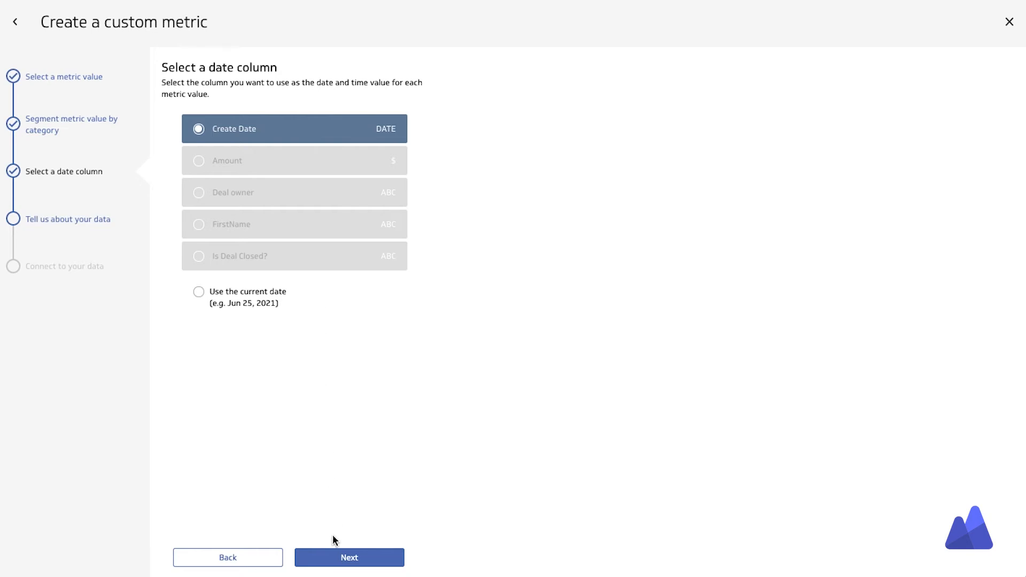
{"action": "left_click", "coordinate": [342, 558]}
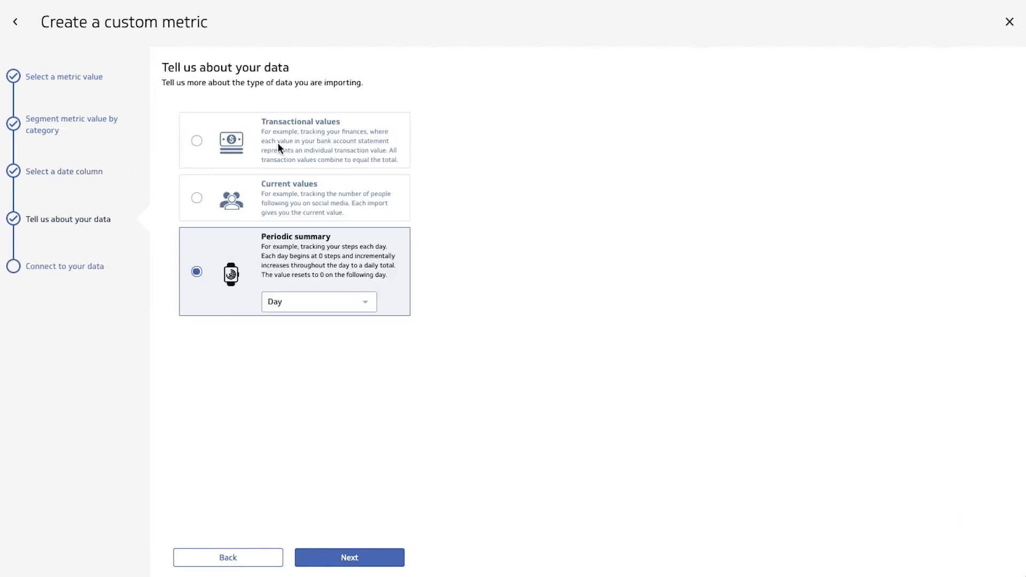
Classify the data as Transactional values, name the metric Open Deals, and save it.
{"action": "left_click", "coordinate": [197, 141]}
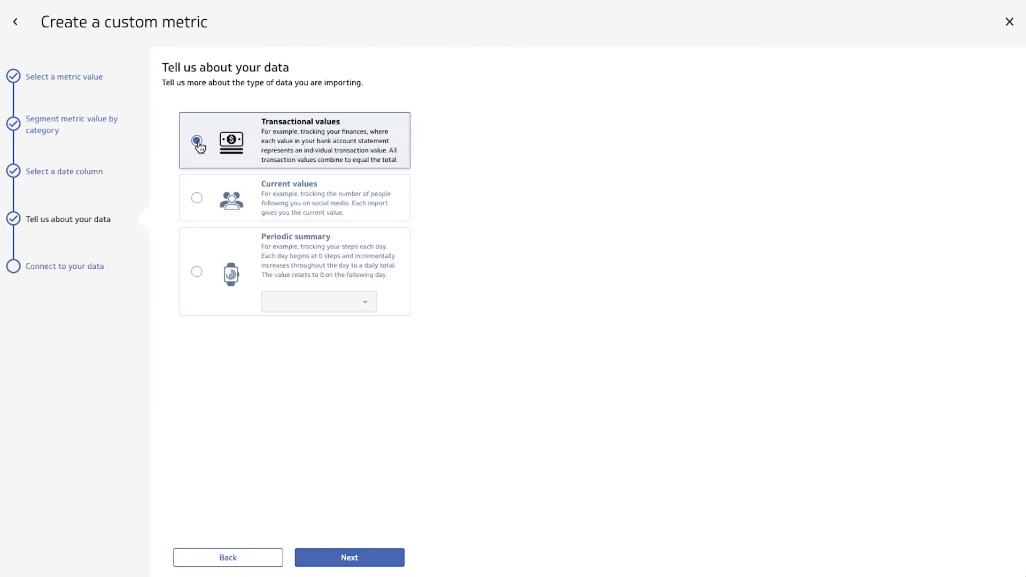
{"action": "left_click", "coordinate": [354, 559]}
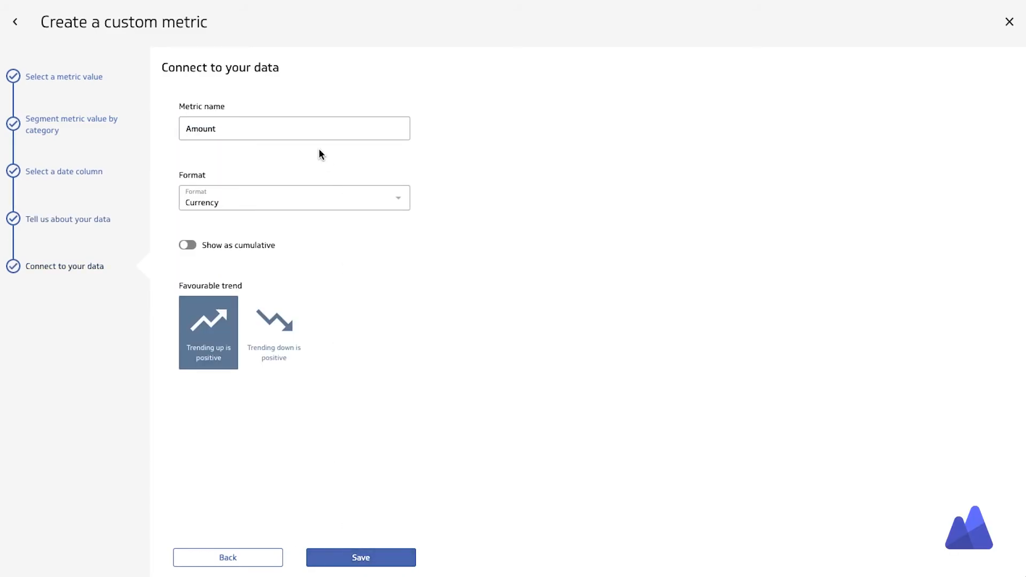
{"action": "left_click_drag", "start_coordinate": [268, 127], "coordinate": [138, 128]}
{"action": "type", "text": "Open Dels"}
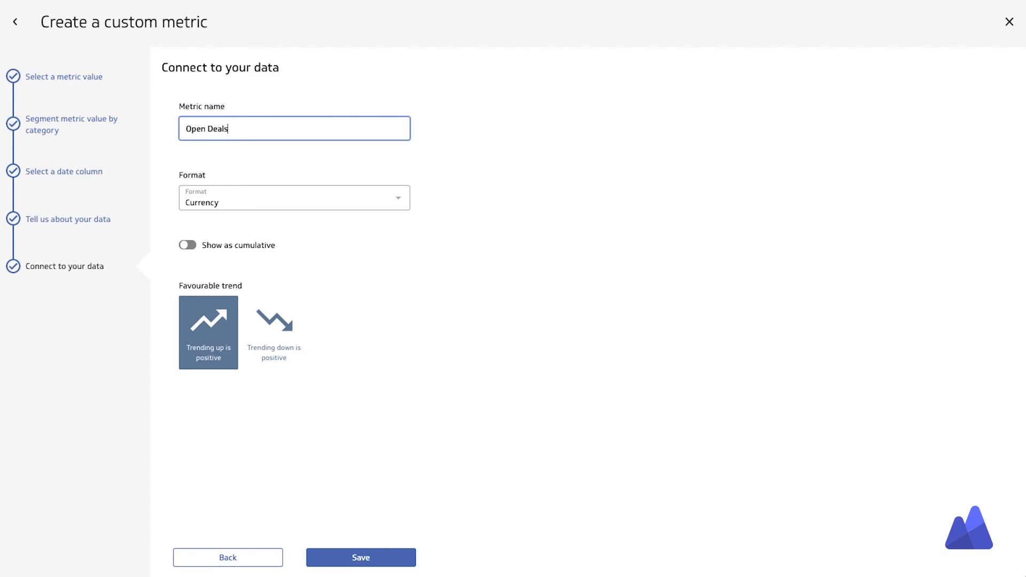
{"action": "left_click", "coordinate": [374, 561]}
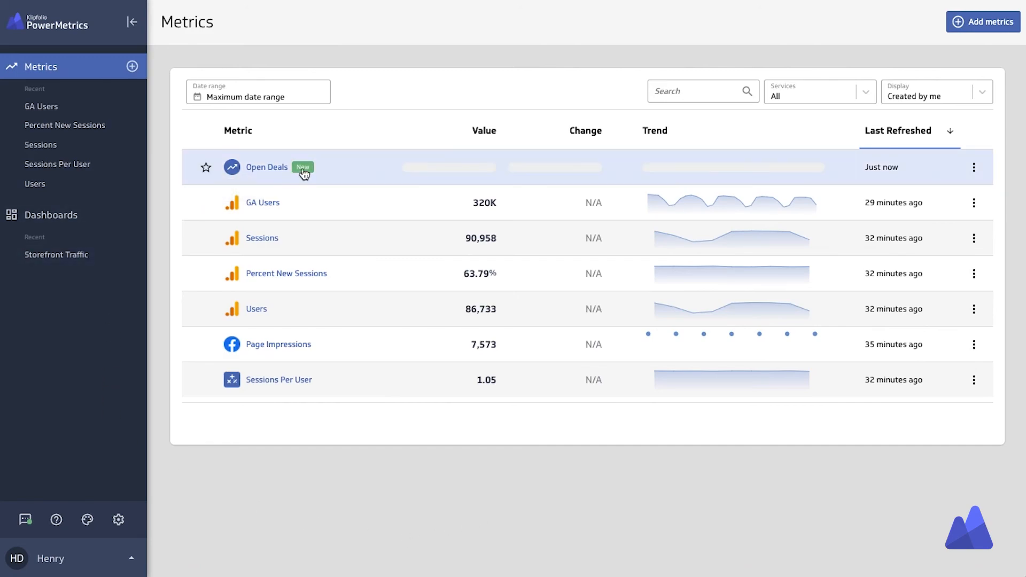
Open the Open Deals metric, display it as a donut chart, and inspect each owner's share.
{"action": "left_click", "coordinate": [272, 167]}
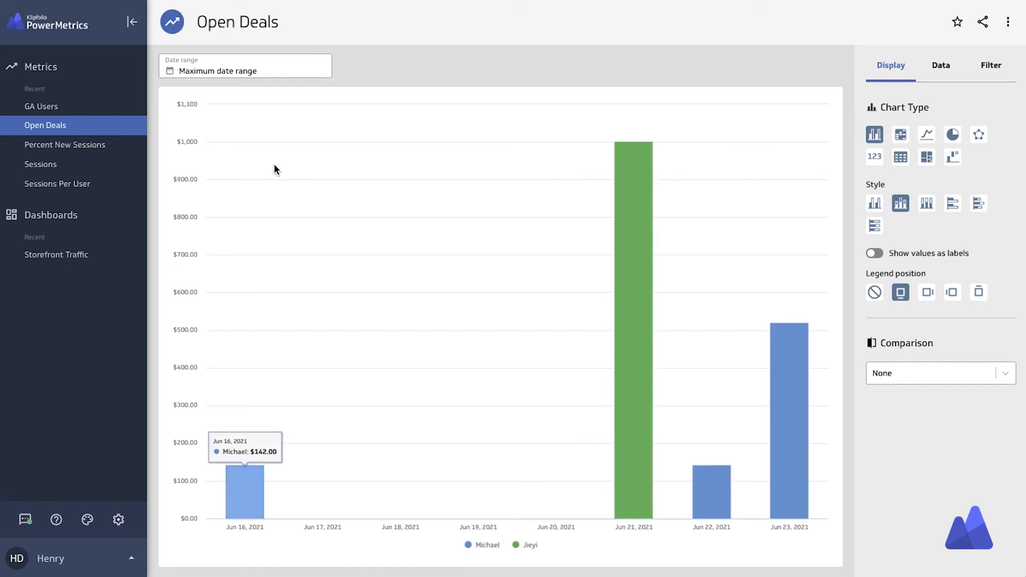
{"action": "left_click", "coordinate": [952, 137]}
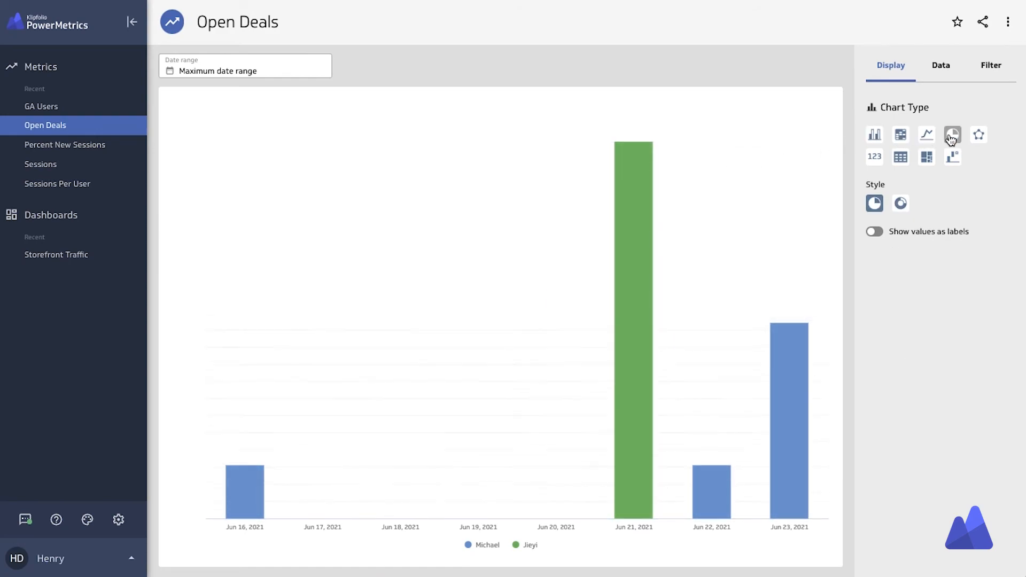
{"action": "left_click", "coordinate": [901, 206]}
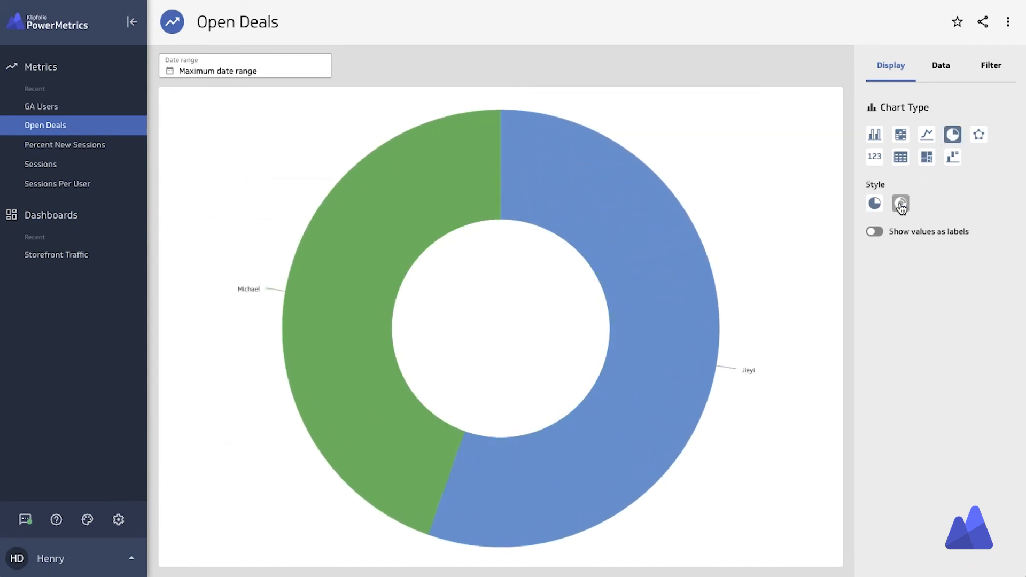
{"action": "mouse_move", "coordinate": [682, 352]}
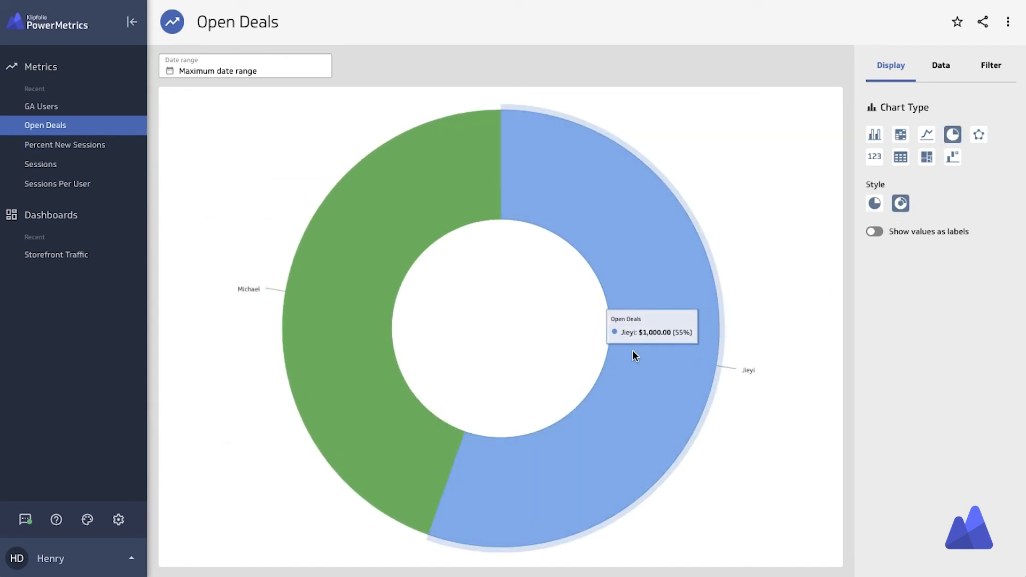
{"action": "mouse_move", "coordinate": [361, 242]}
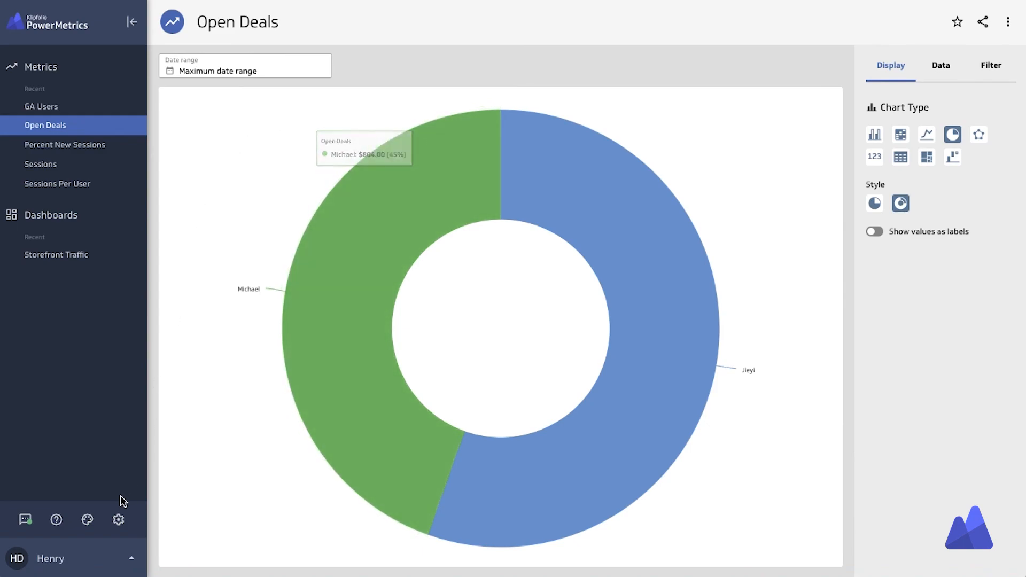
Go to the account's data sources and view the details of the Open Deals modelled data source.
{"action": "left_click", "coordinate": [131, 561]}
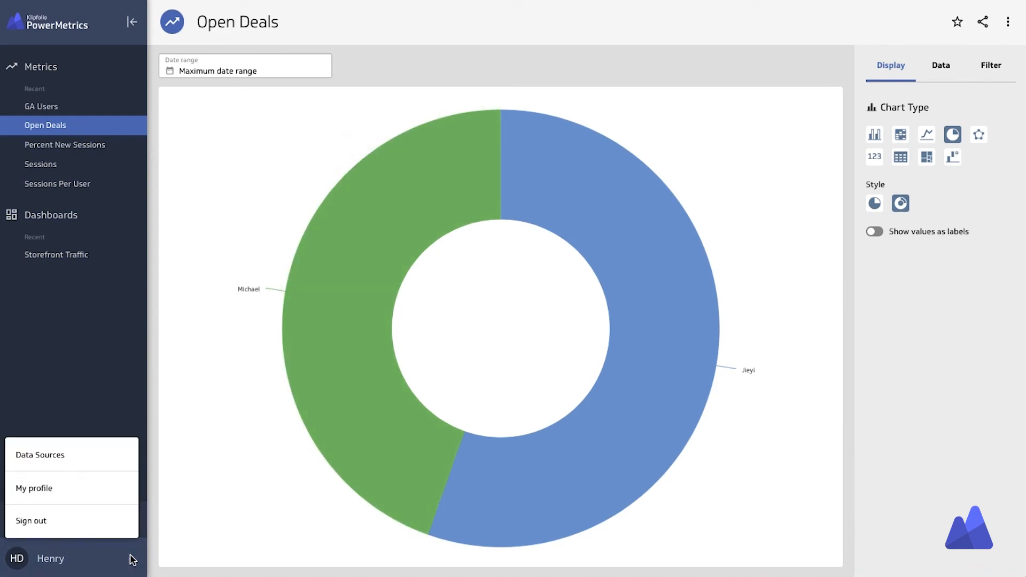
{"action": "left_click", "coordinate": [55, 458]}
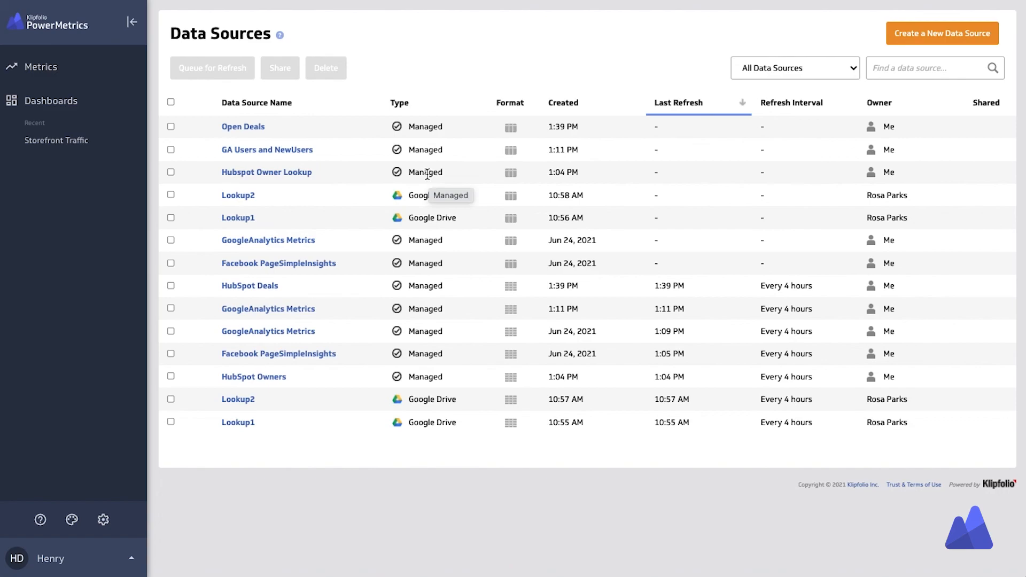
{"action": "left_click", "coordinate": [246, 131]}
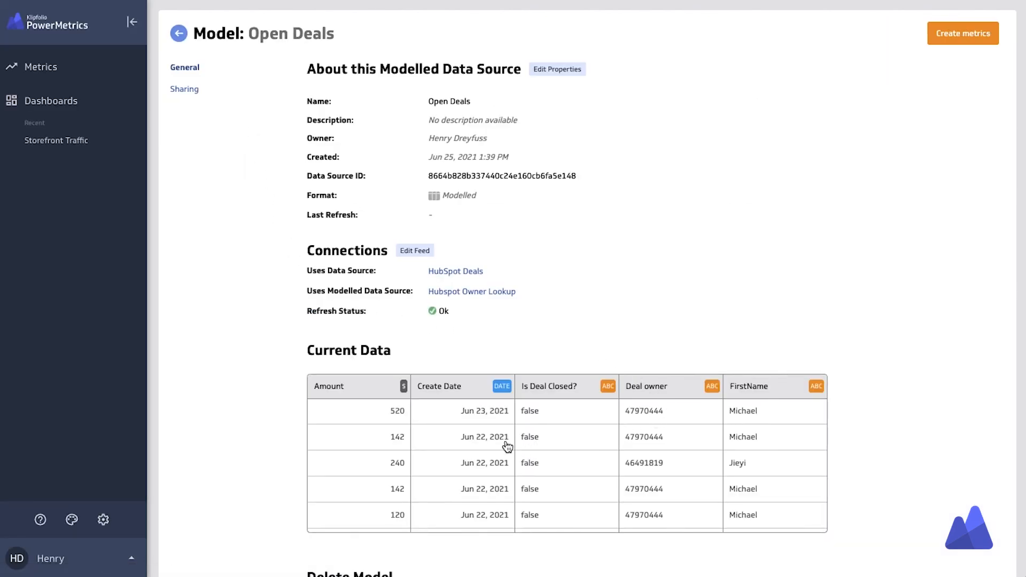